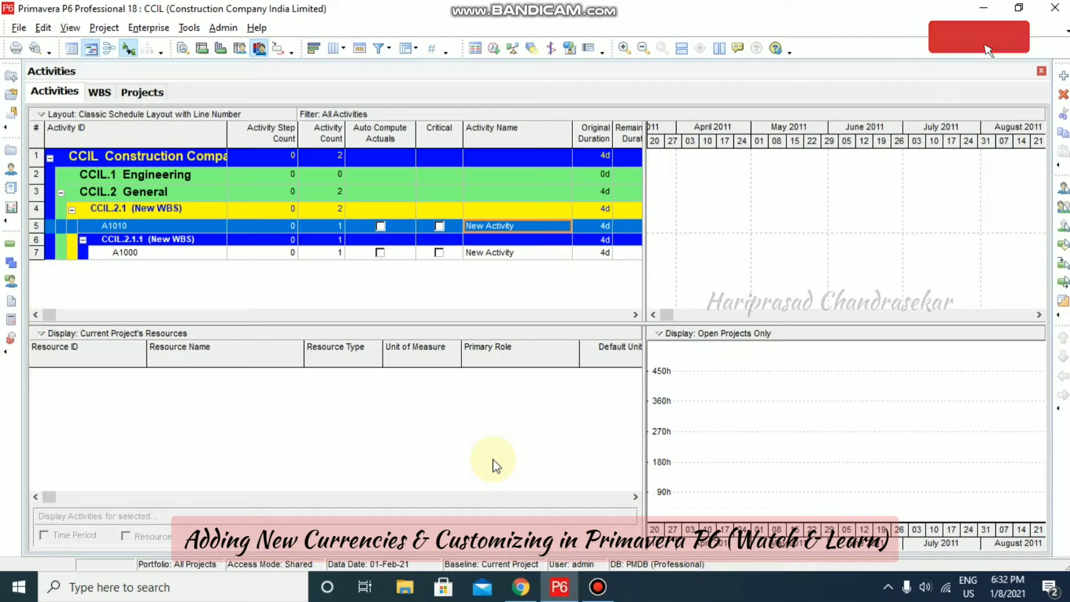
- Open Admin > Currencies and check the US Dollar base currency's exchange rate
click(234, 28)
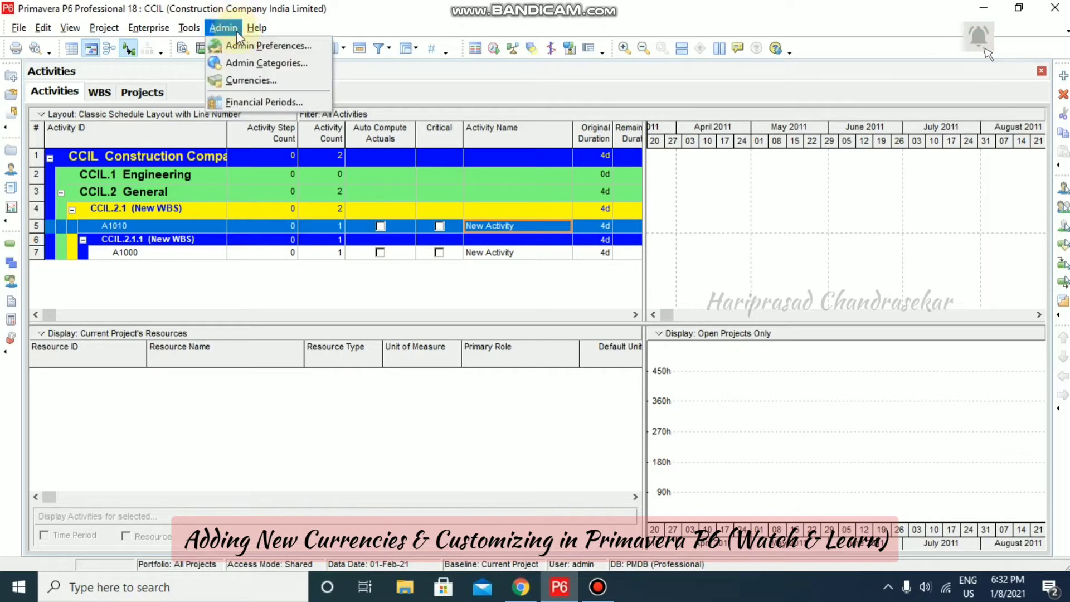
click(256, 81)
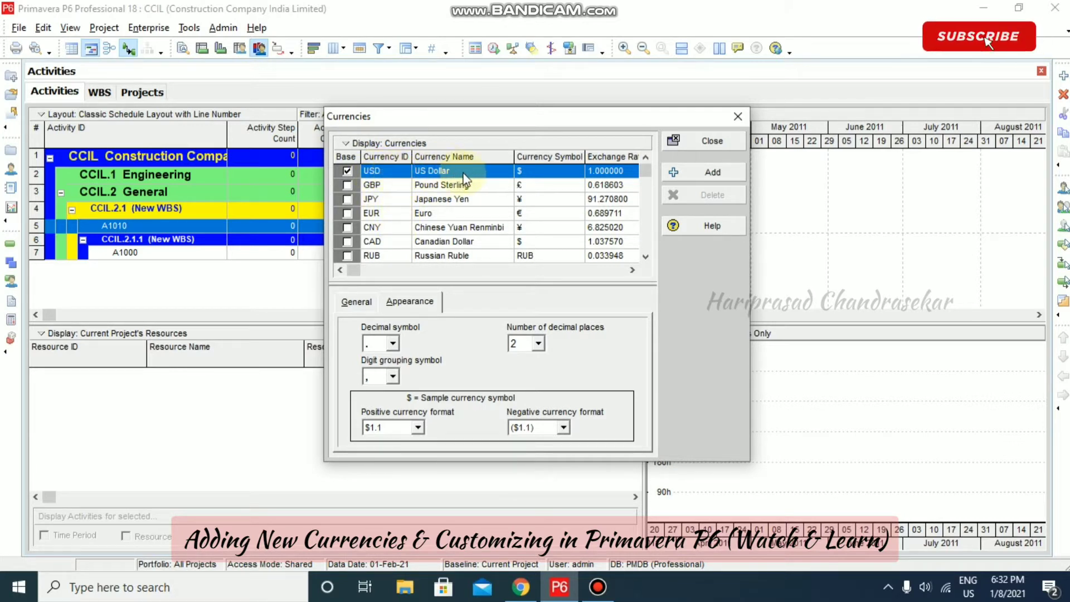
click(611, 172)
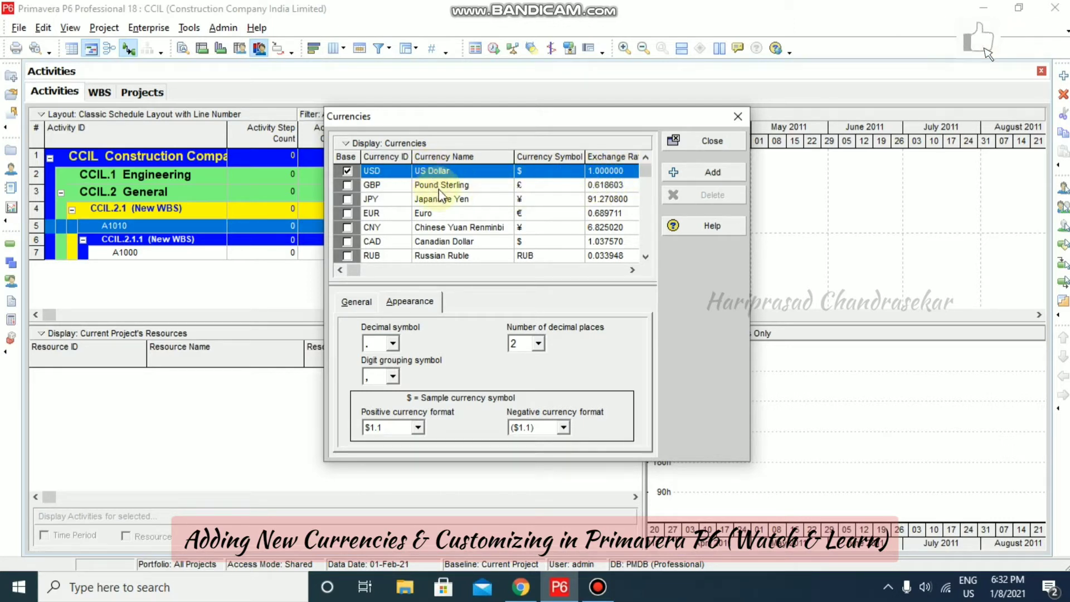
- Add a currency row with ID RS, name Indian Rupees and symbol Rs
click(707, 174)
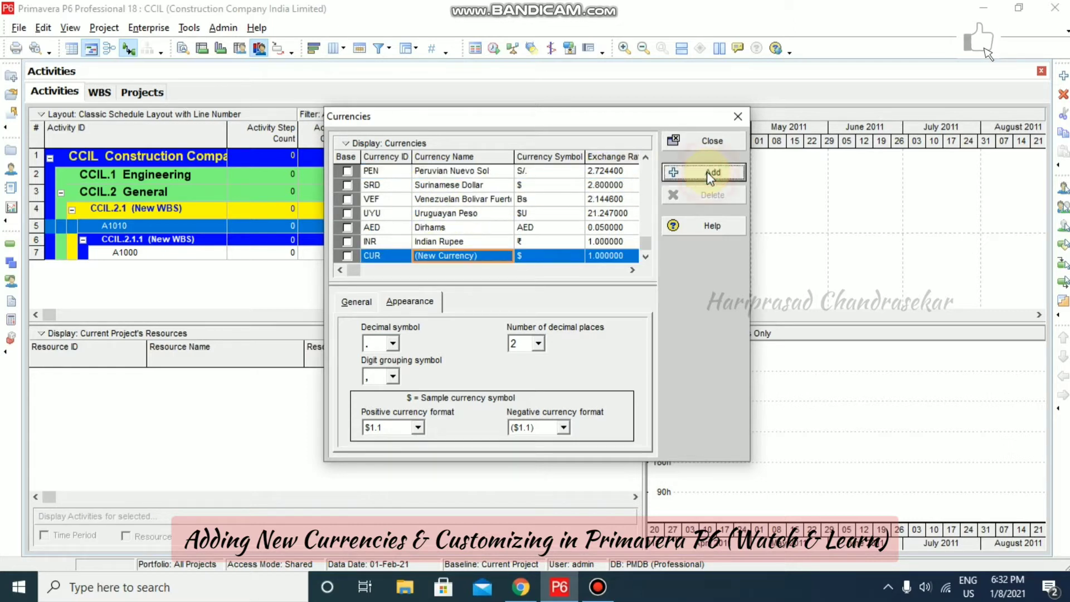
click(397, 256)
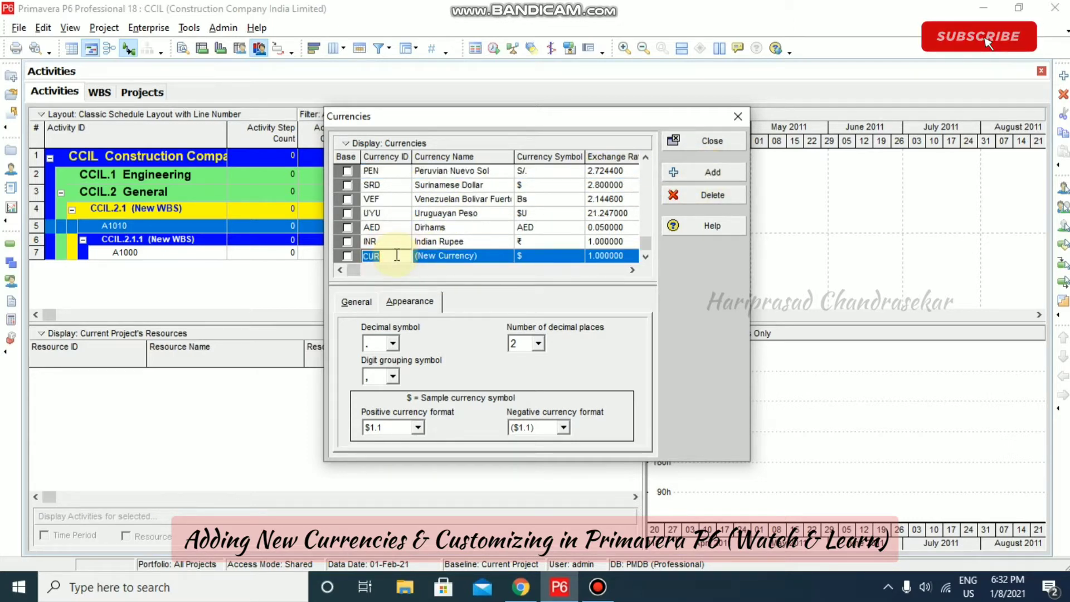
text(RS)
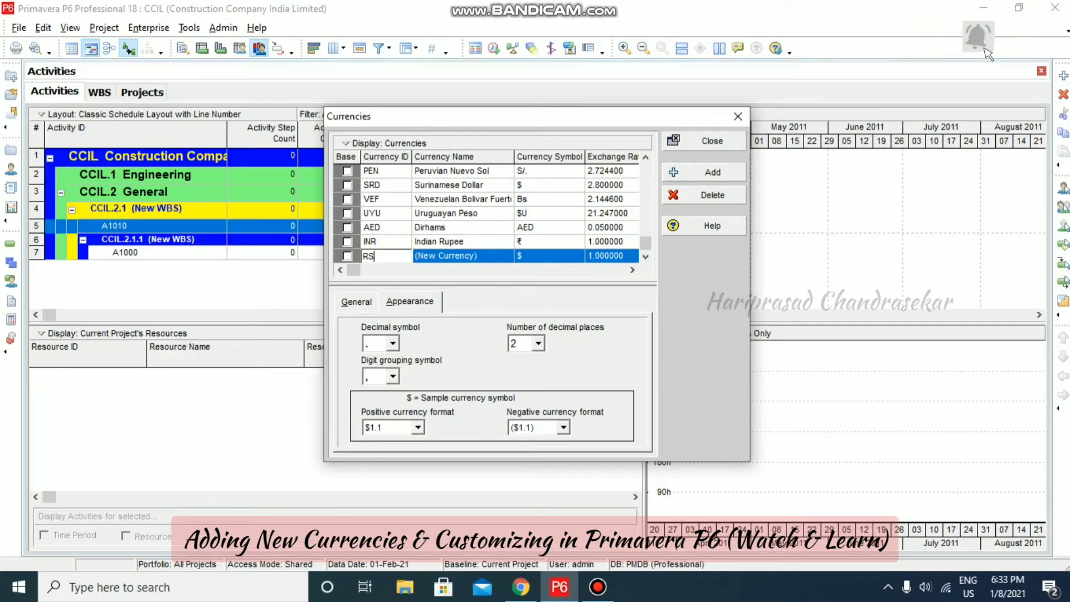
click(494, 256)
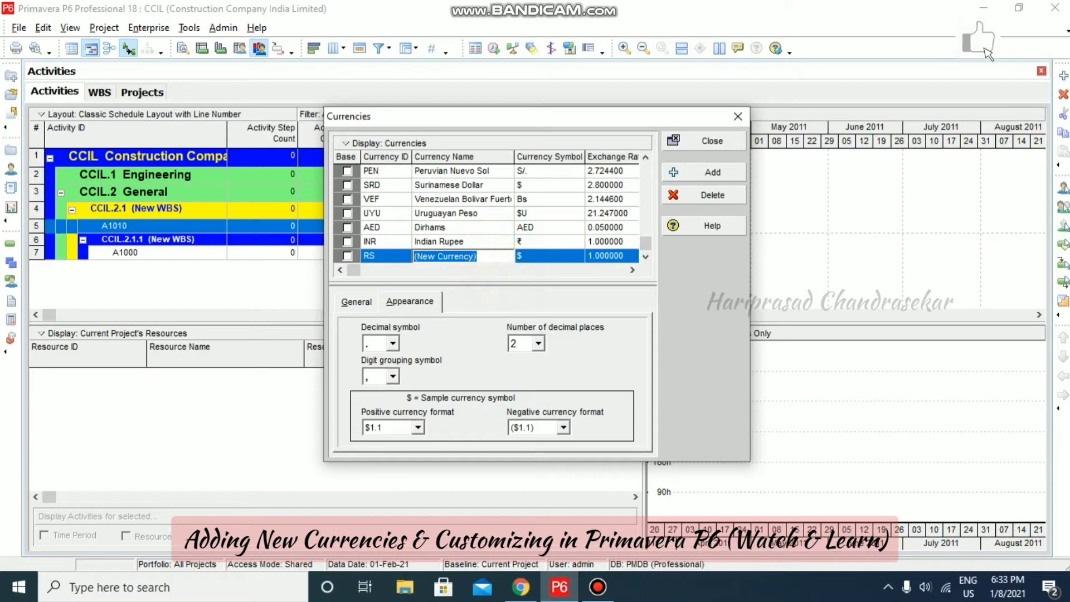
text(Indian Rup)
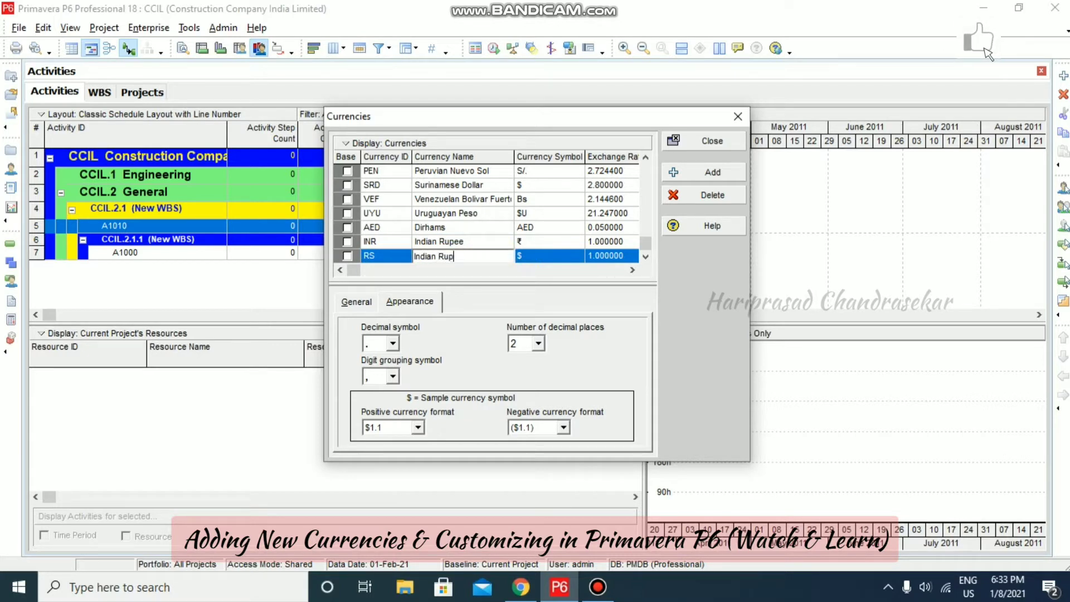
text(ees)
click(567, 260)
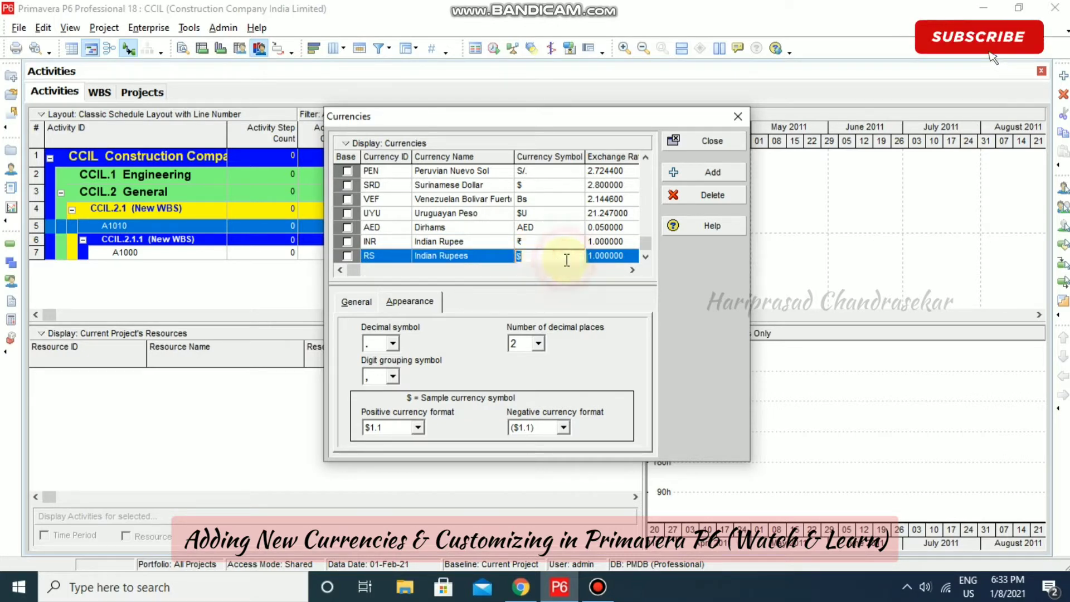
text(Rs)
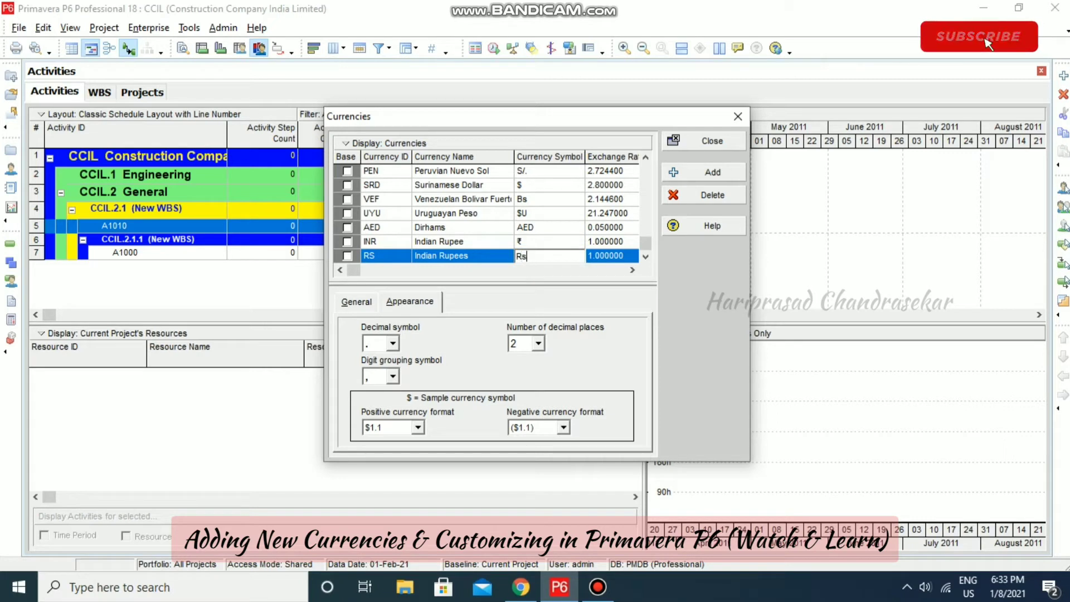
text(.)
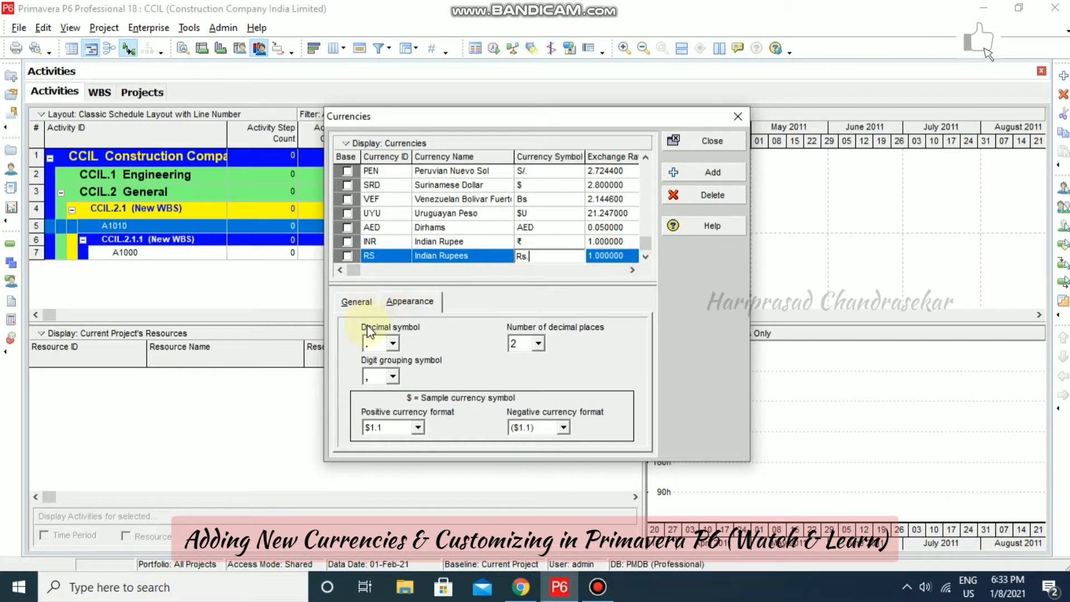
- Commit the Rs. symbol, keep 2 decimal places in Appearance, and close Currencies
click(369, 304)
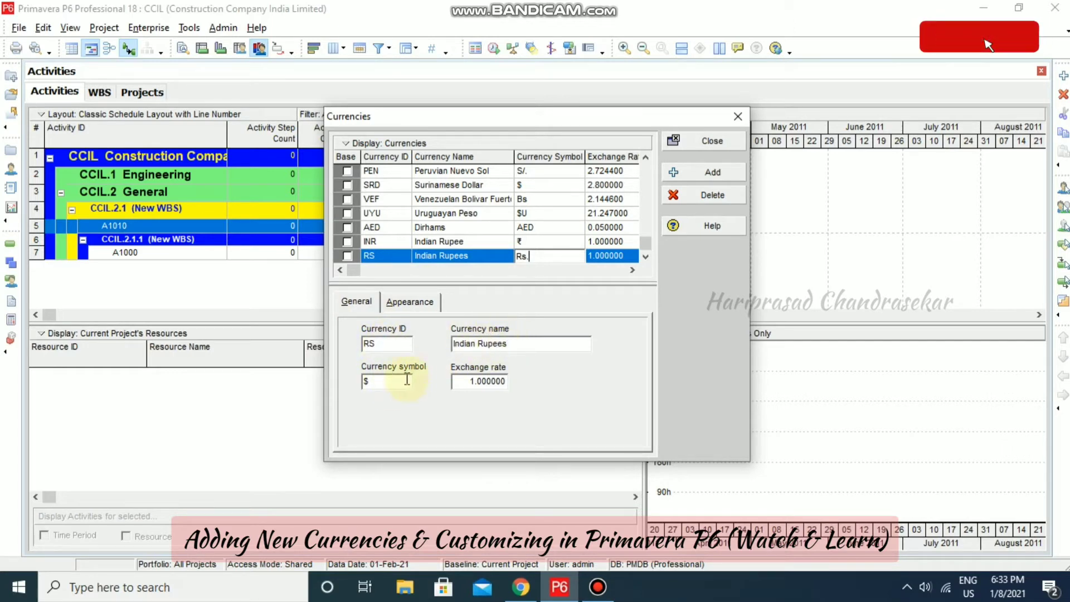
click(530, 270)
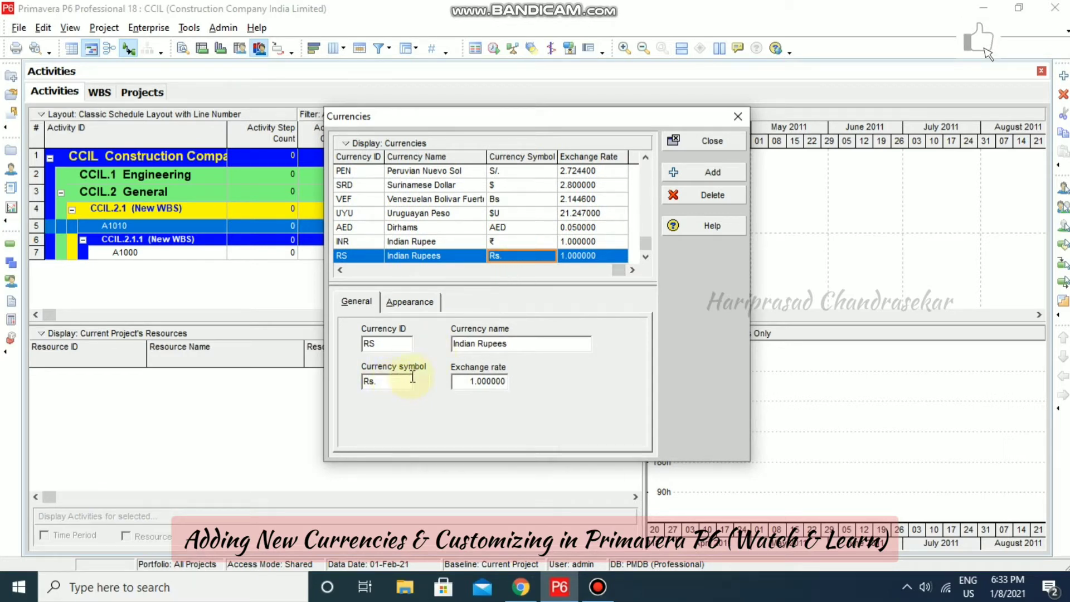
click(428, 308)
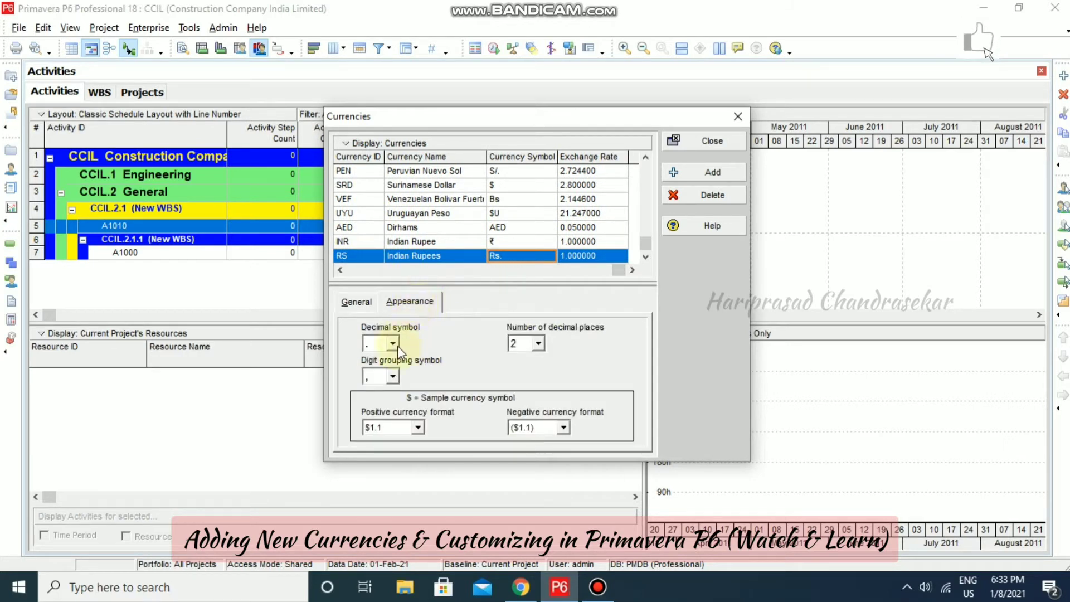
click(375, 343)
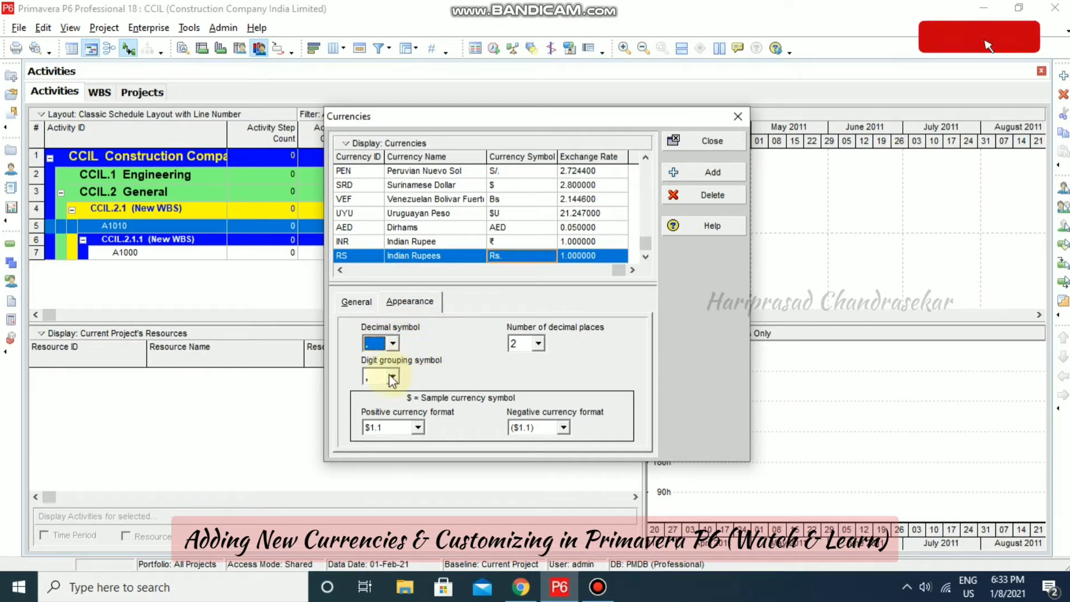
click(539, 343)
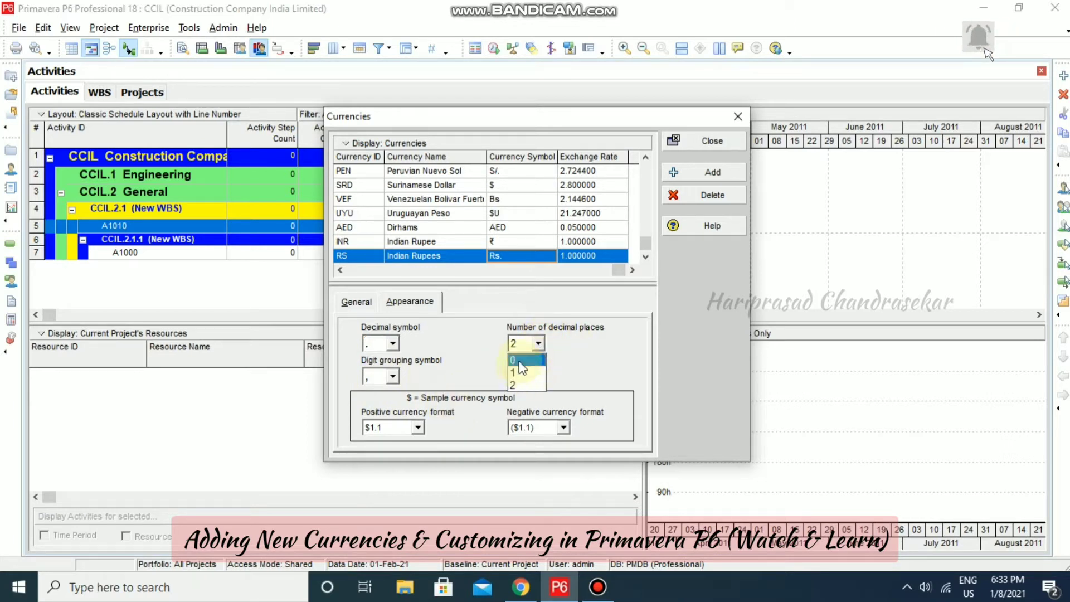
click(574, 371)
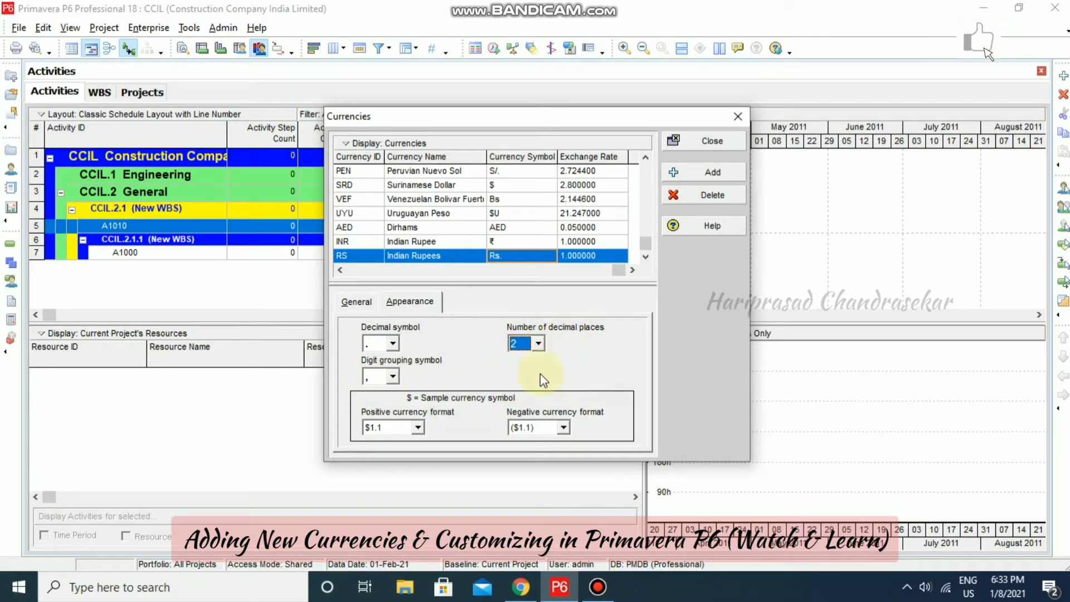
click(714, 141)
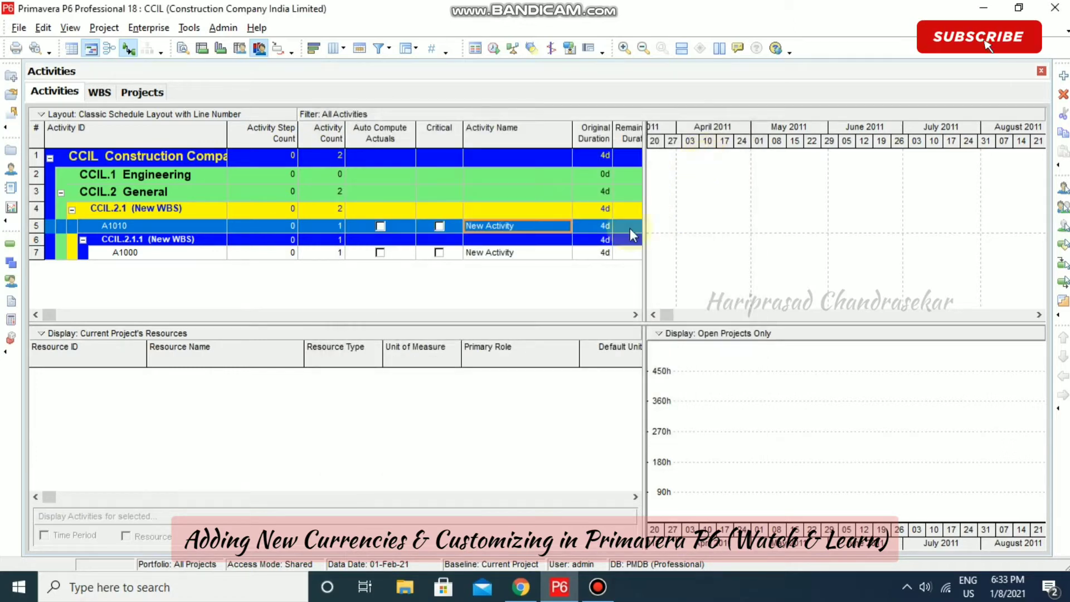
- Set RS Indian Rupees as the viewing currency in User Preferences, then close them
click(43, 28)
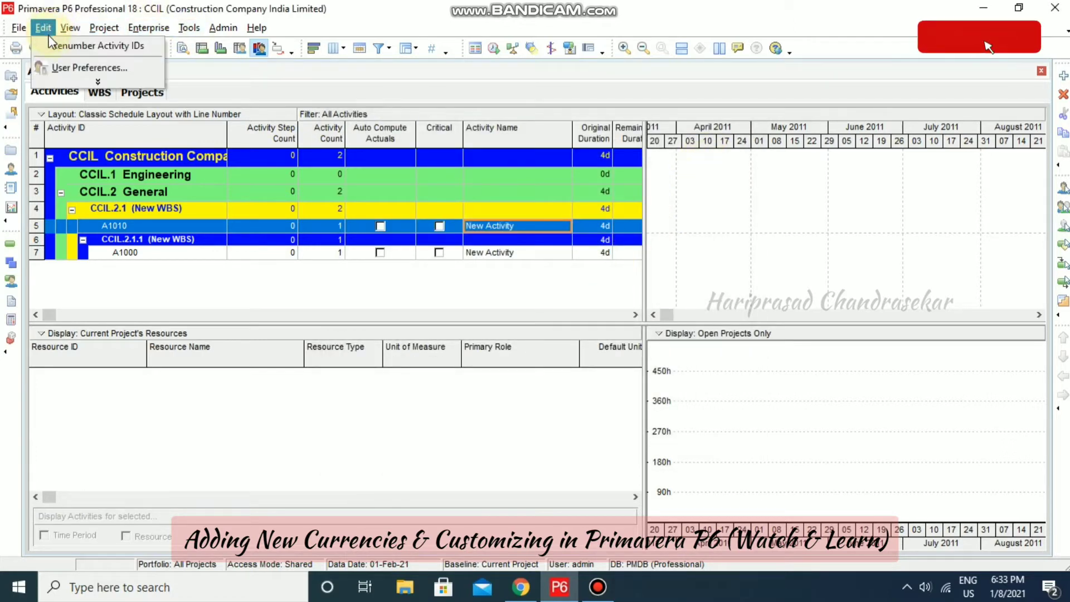
click(72, 67)
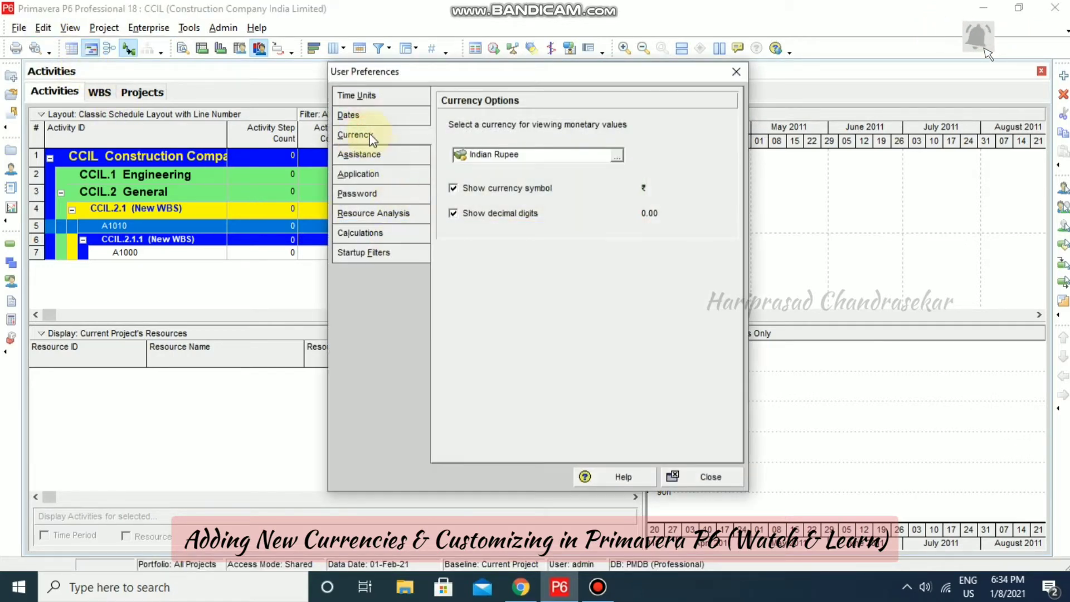
click(356, 96)
click(361, 119)
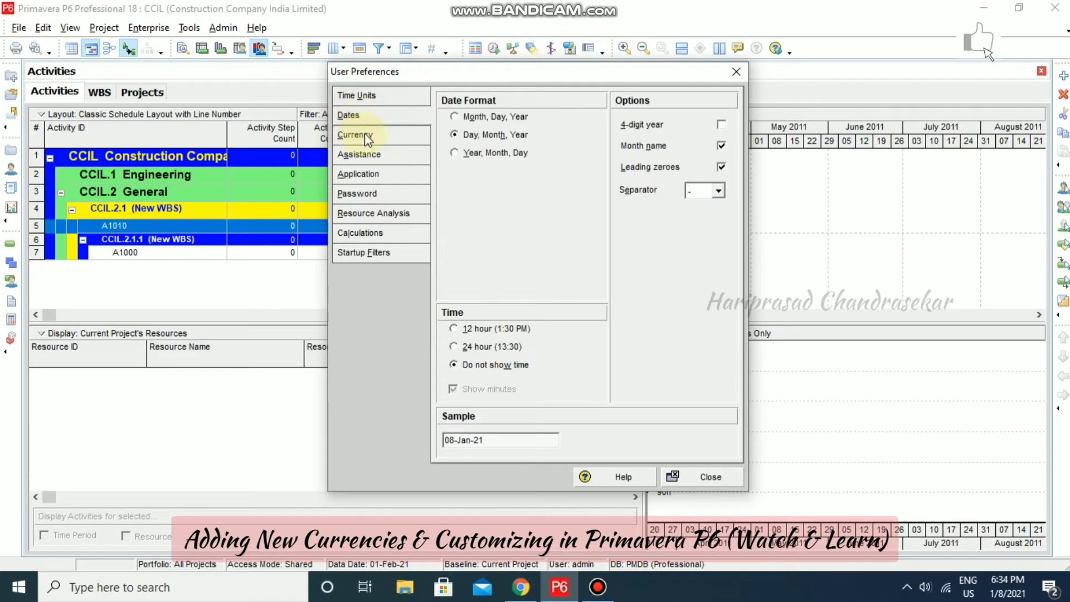
click(363, 134)
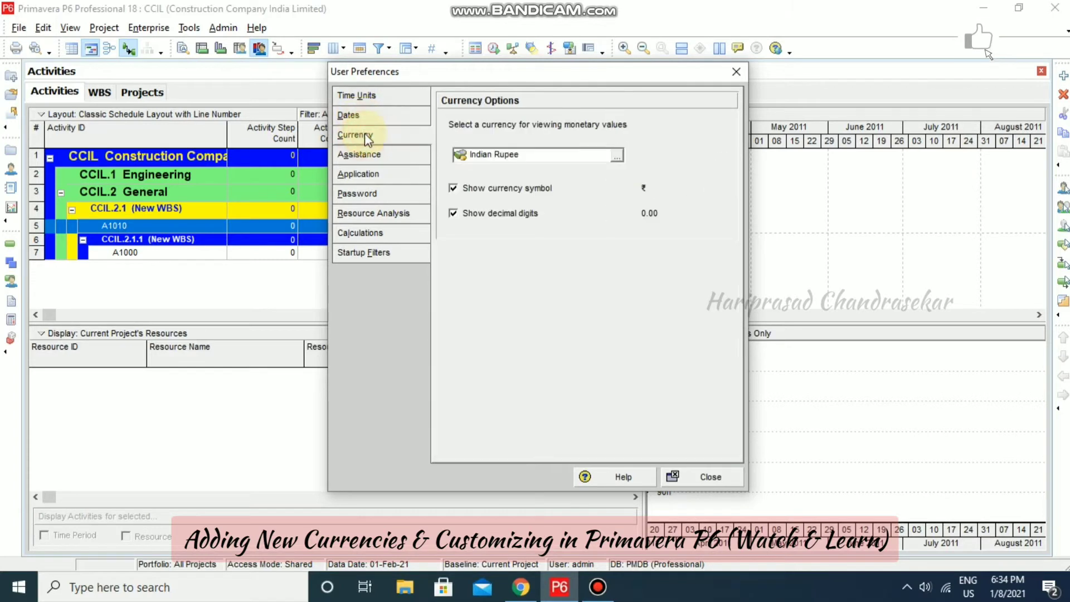
click(616, 156)
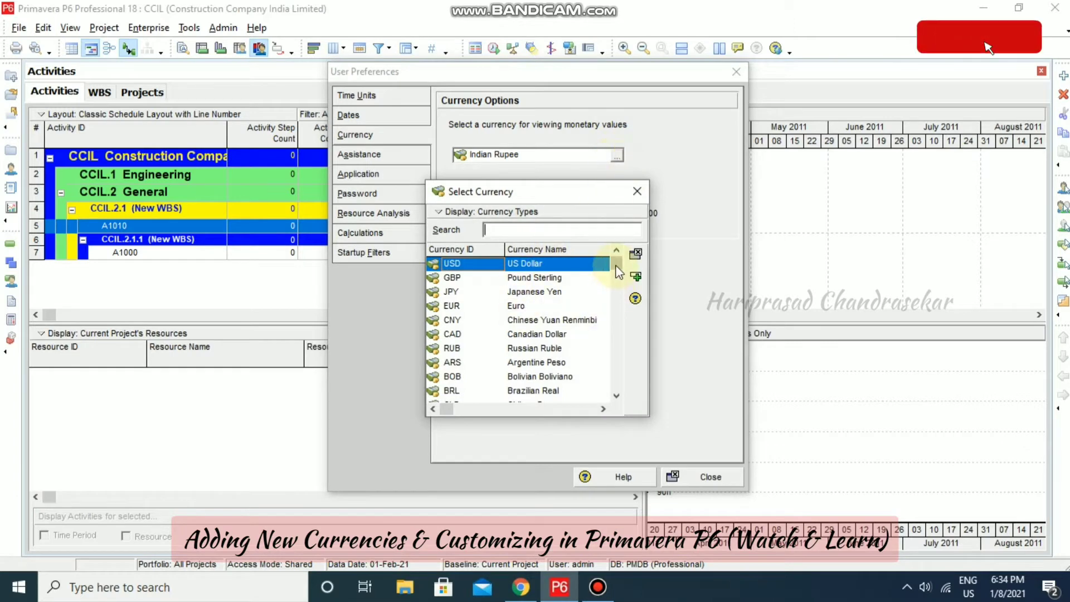
drag(616, 262, 616, 400)
click(463, 391)
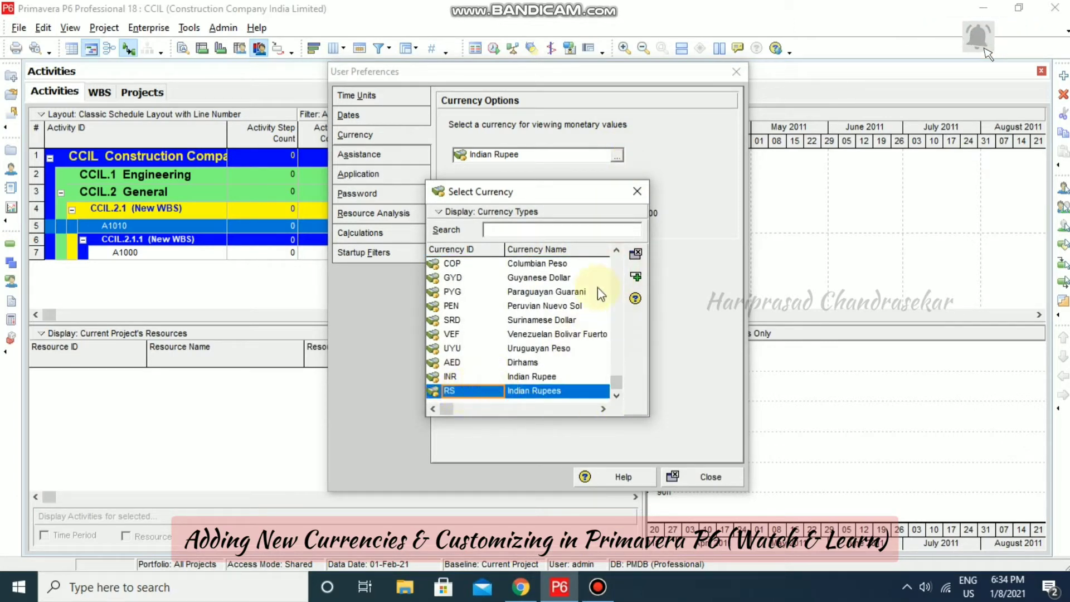
click(636, 276)
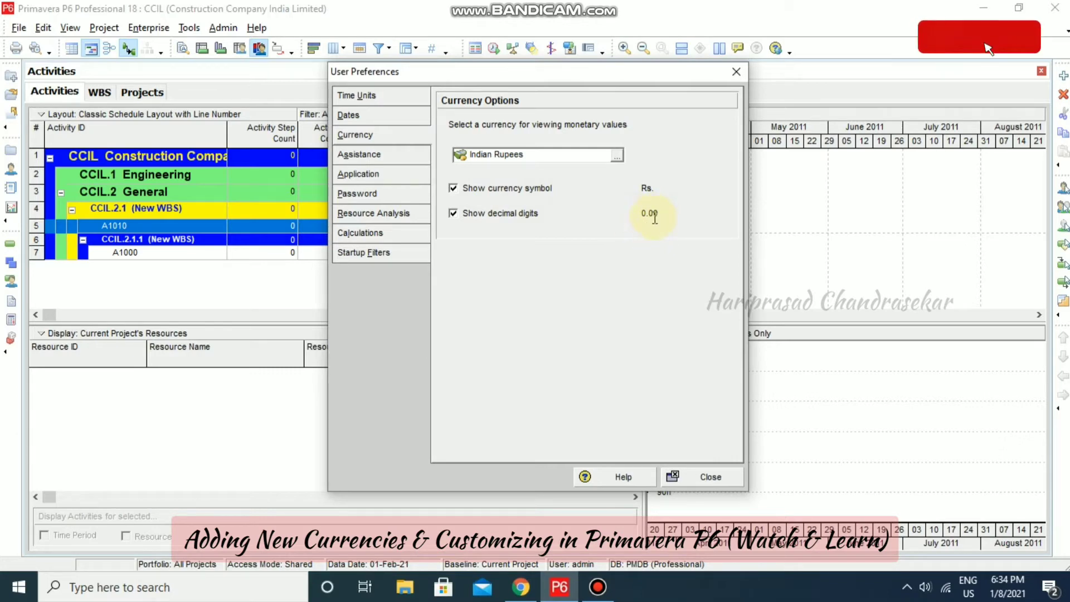
click(706, 477)
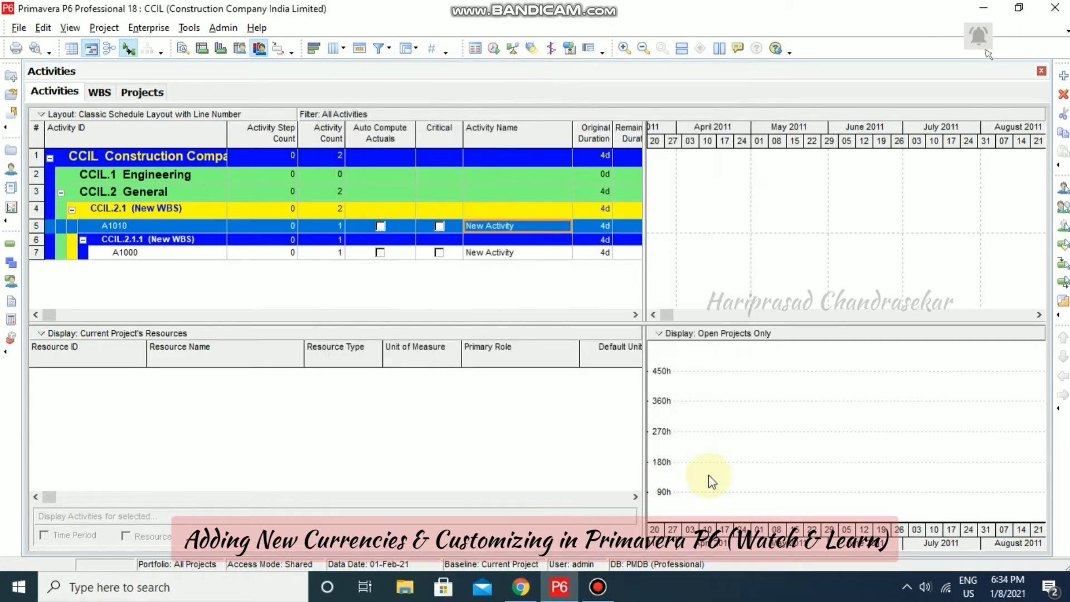
- Display the CCIL project's Funding Spending Plan, where amounts read Rs.0.00
click(154, 100)
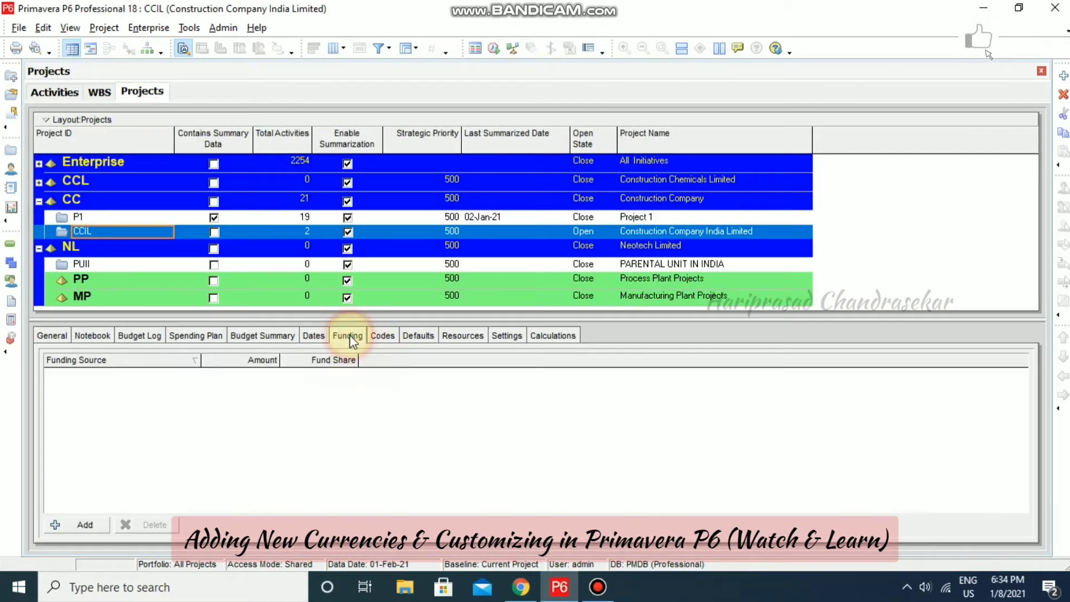
click(349, 336)
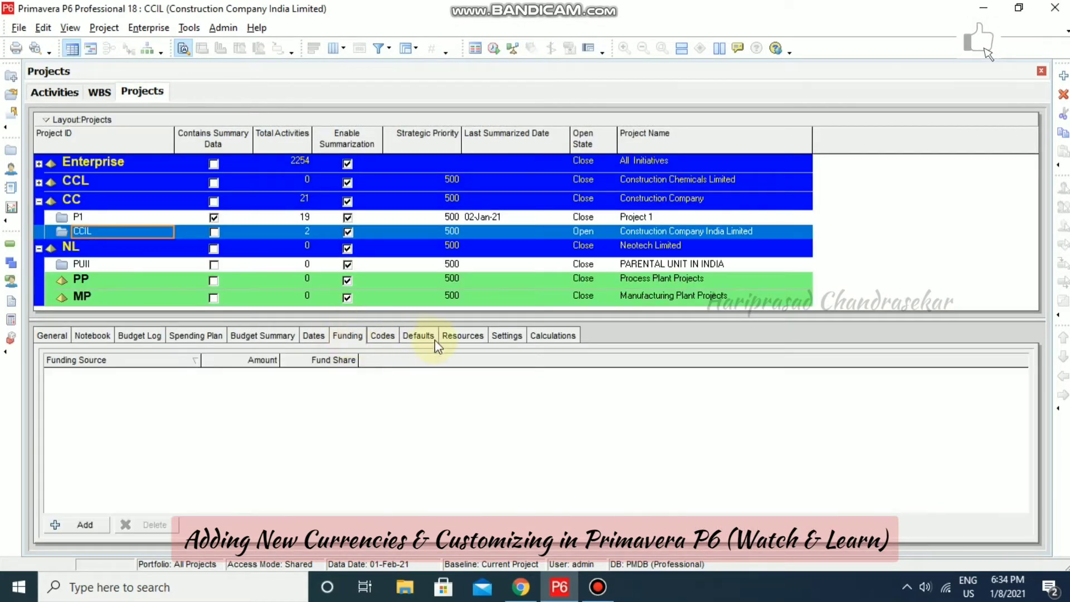
click(208, 337)
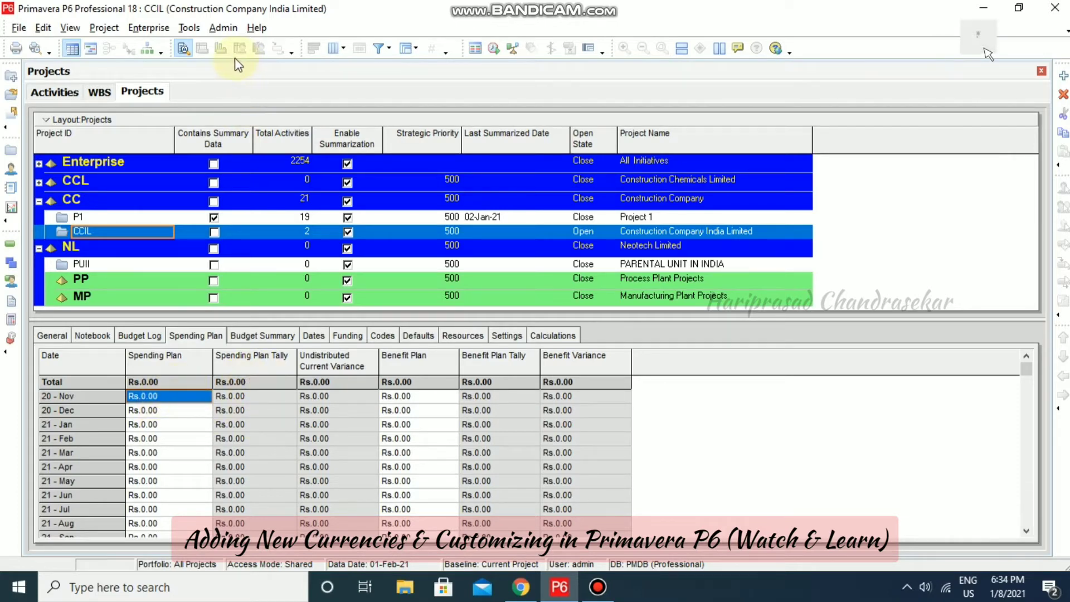
click(522, 586)
- Search Google for 'rupee symbol'
click(437, 295)
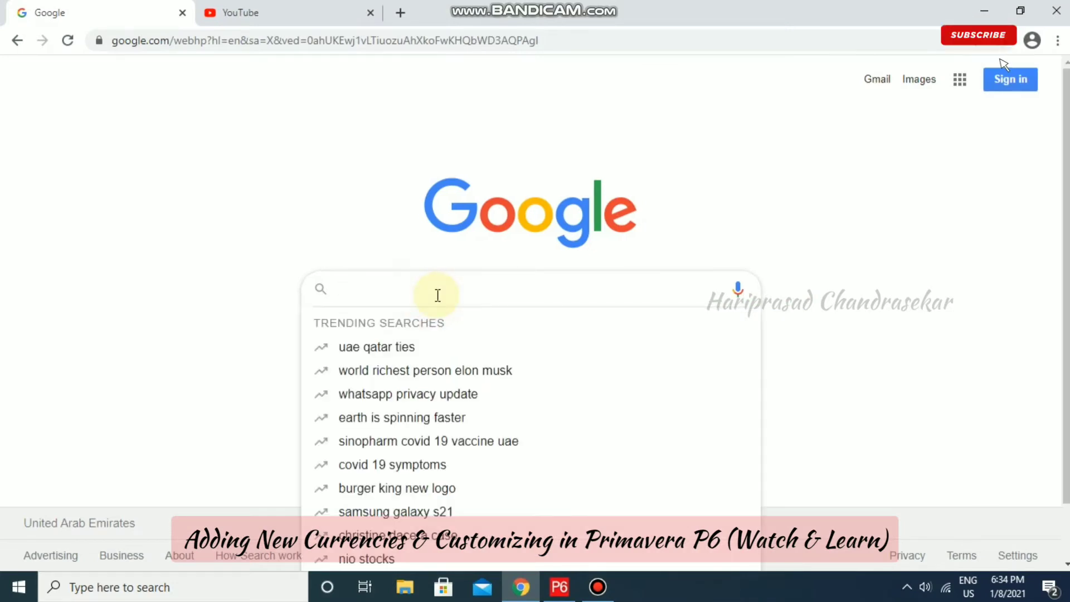
text(rupee)
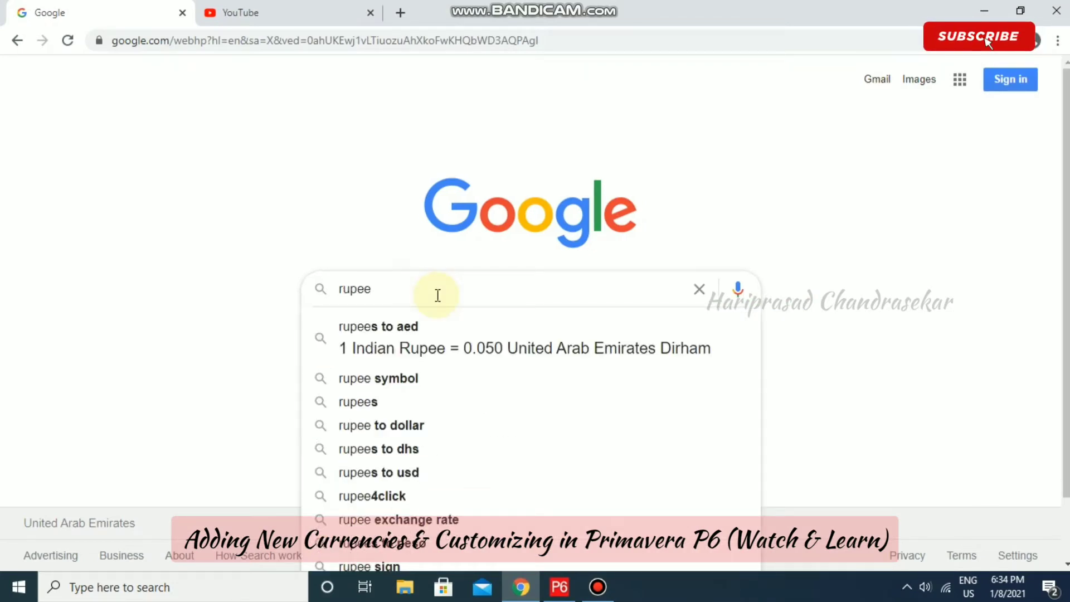
key(Return)
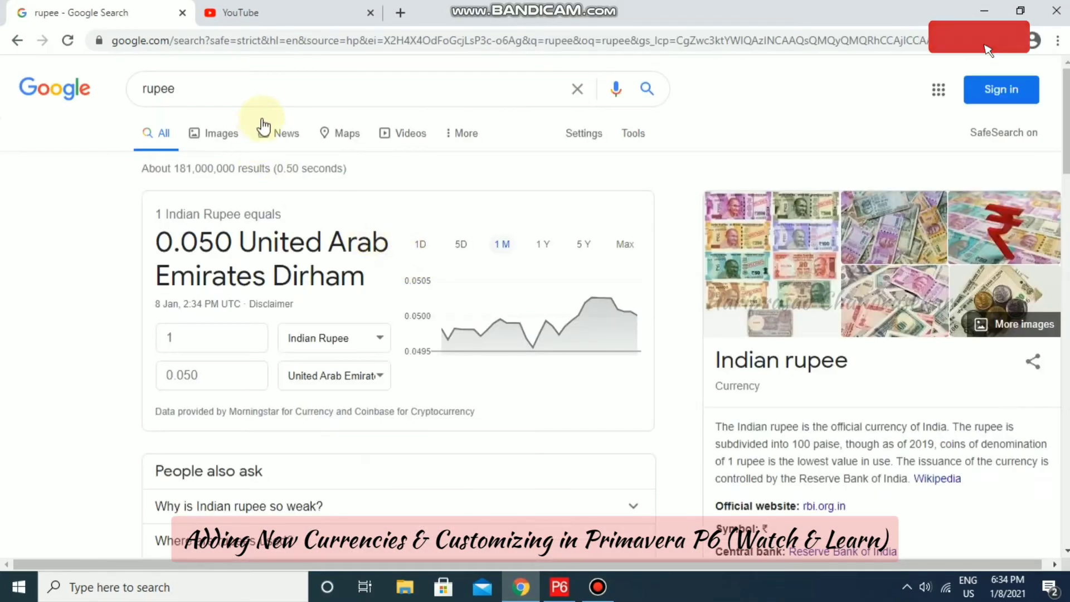
click(273, 102)
text(symb)
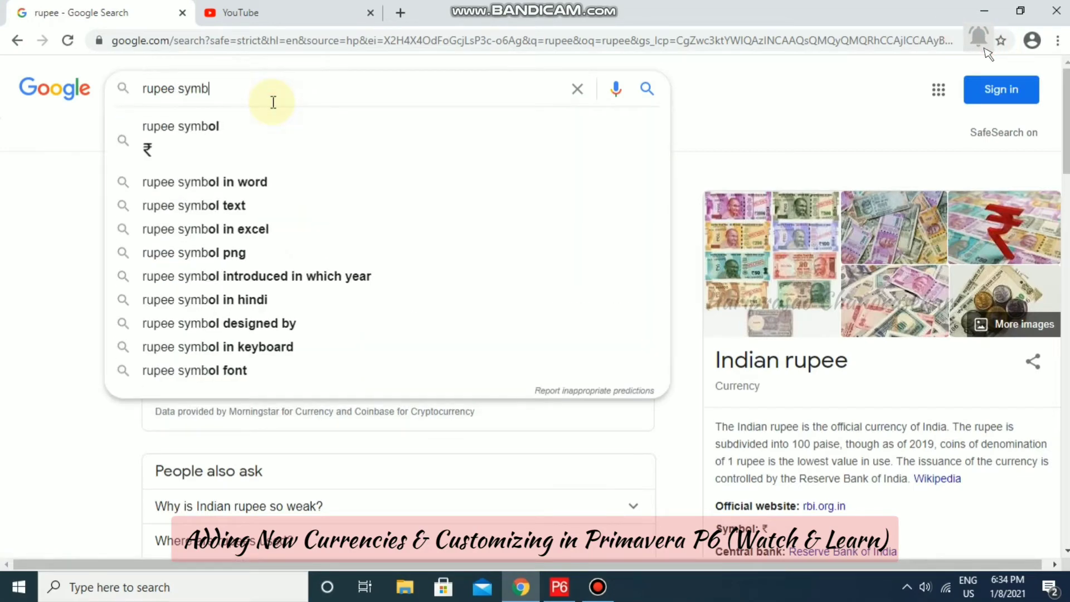
text(ol)
key(Return)
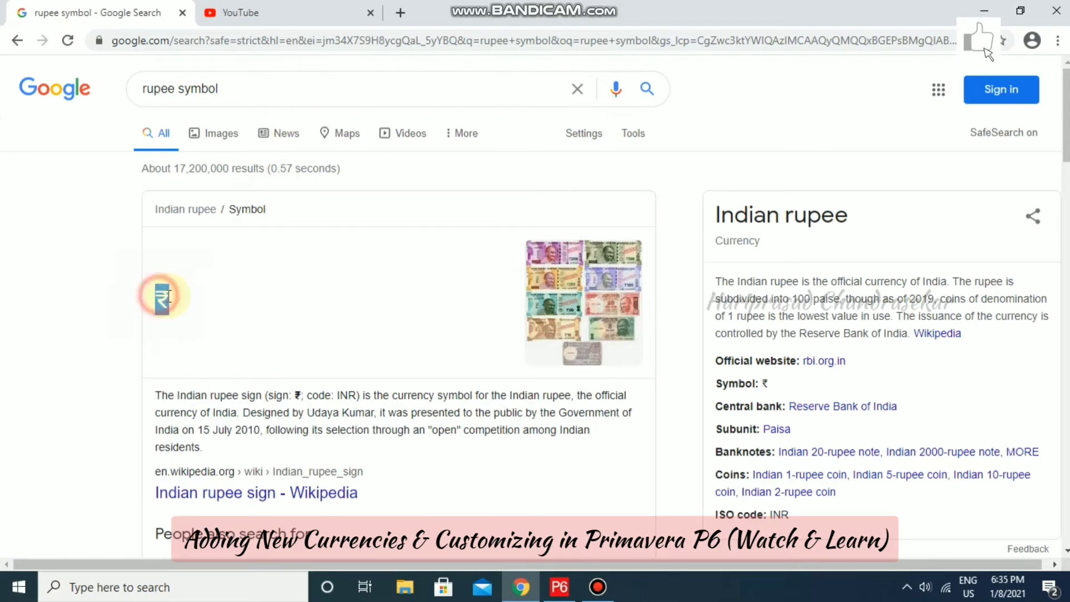
- Copy the ₹ sign from the search result and return to Primavera P6
drag(158, 296, 173, 296)
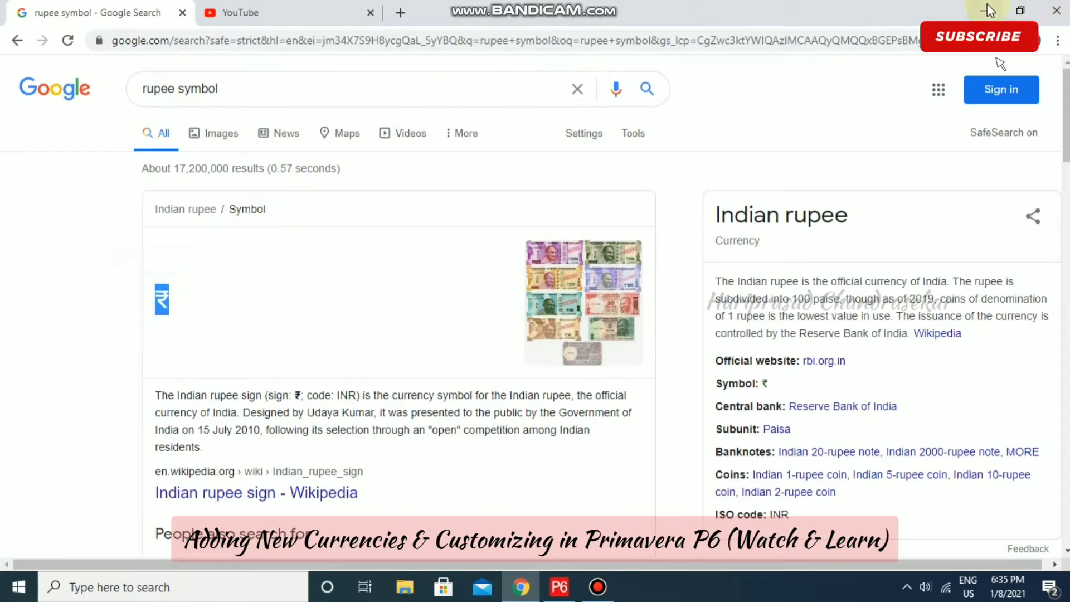
key(alt+Tab)
click(226, 28)
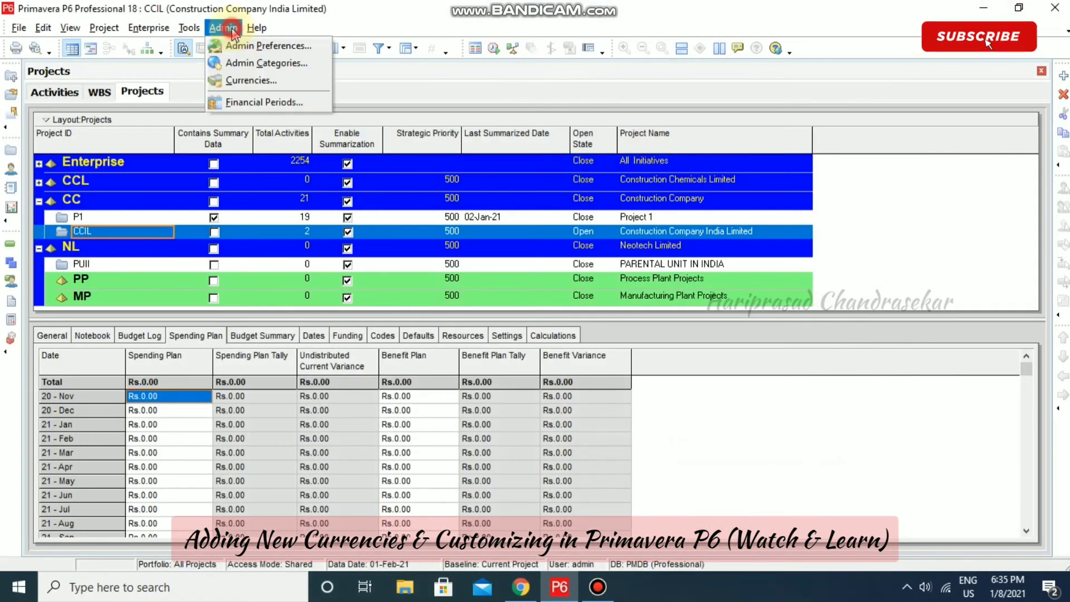
- Add currency INR1 named India Rupee with the ₹ symbol
click(252, 80)
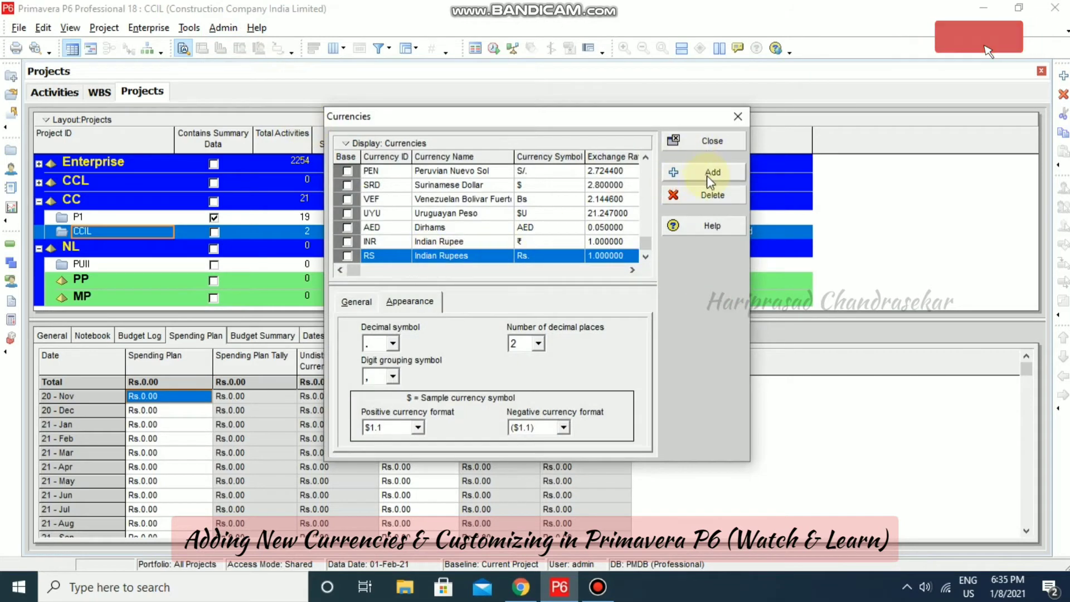
click(675, 176)
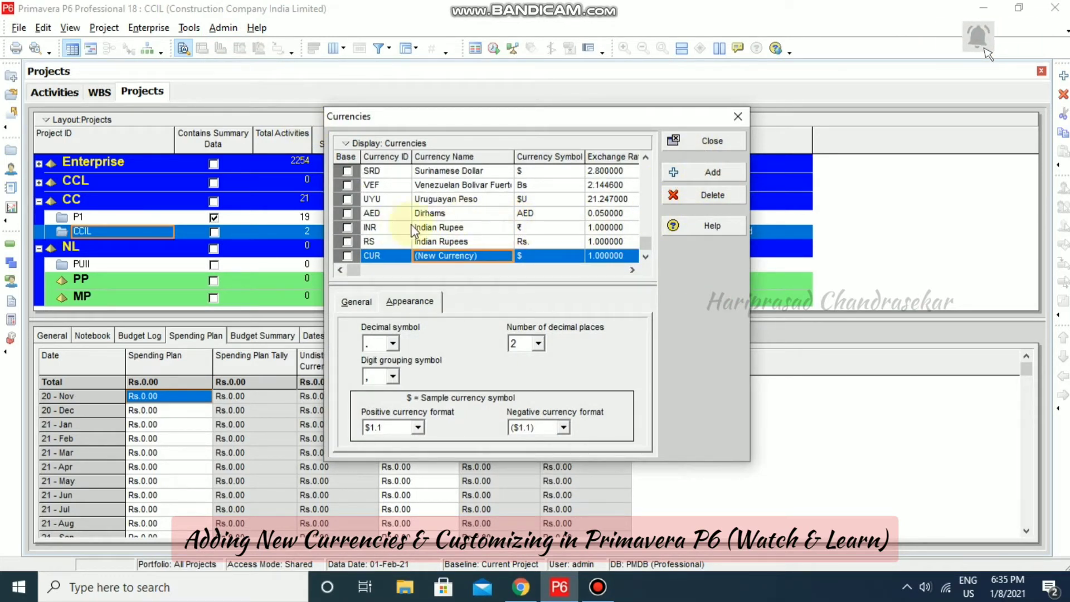
click(398, 256)
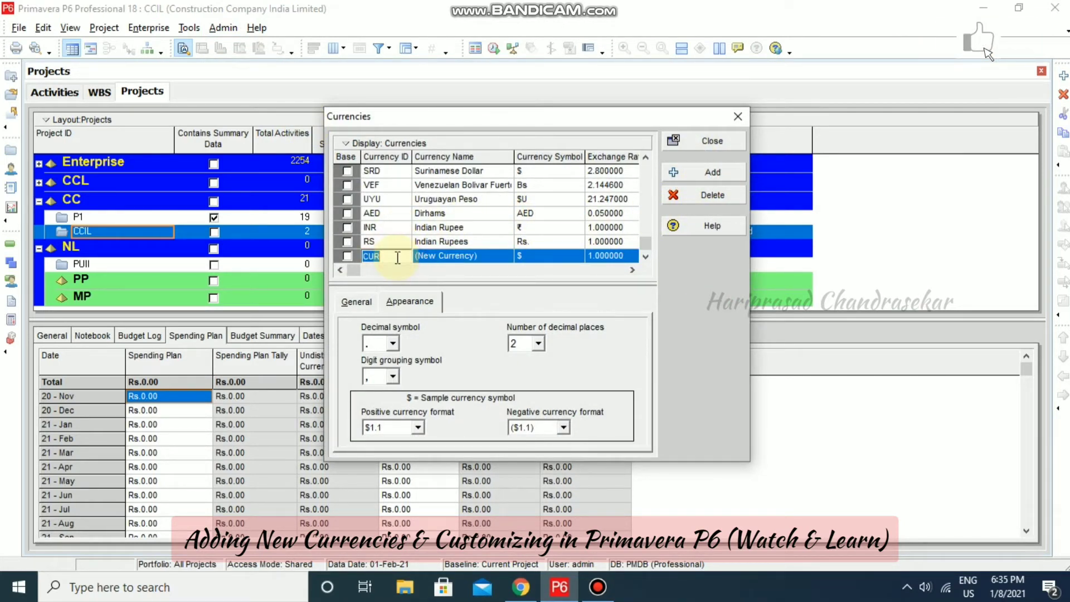
text(INR)
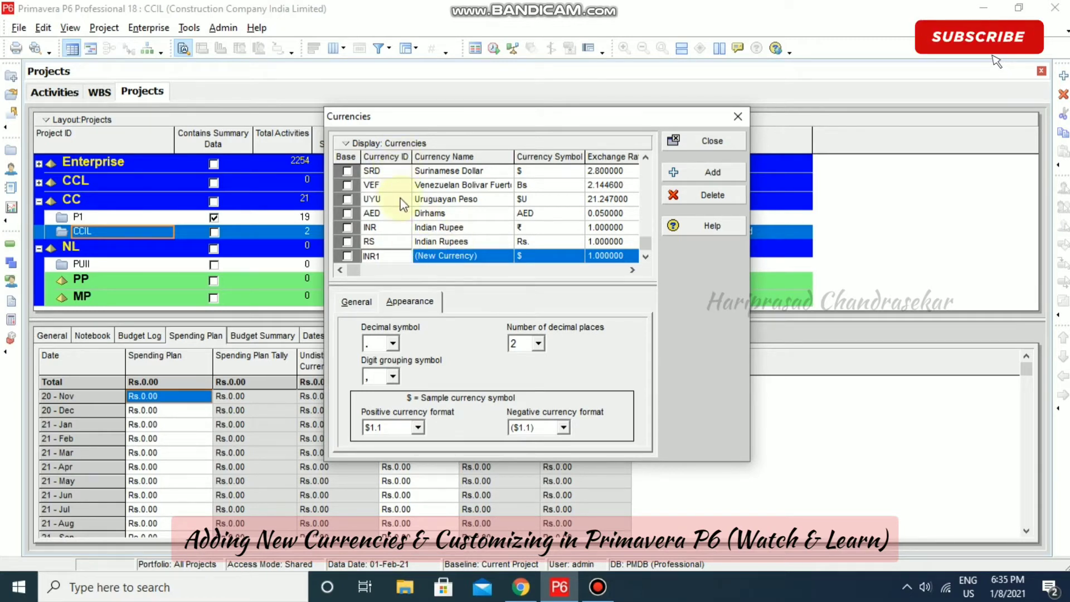
text(1)
click(484, 255)
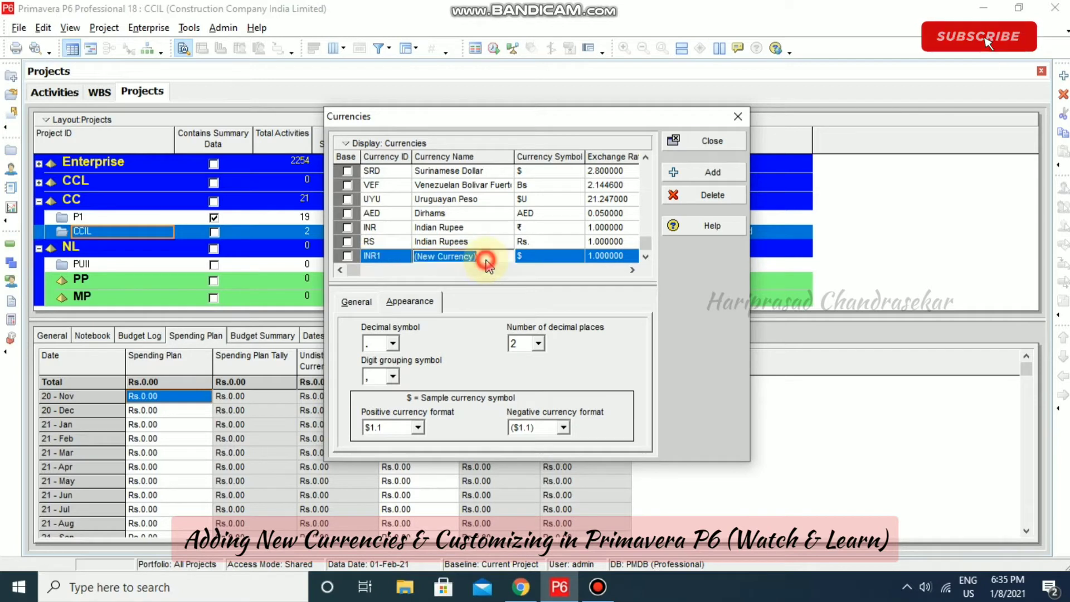
text(India Ru)
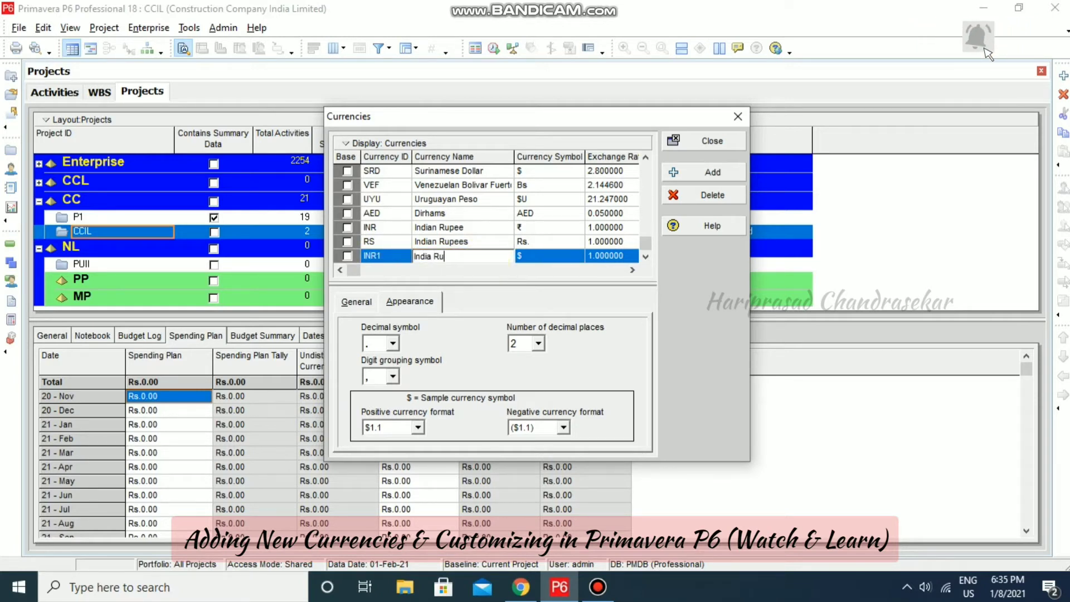
text(pee)
click(563, 254)
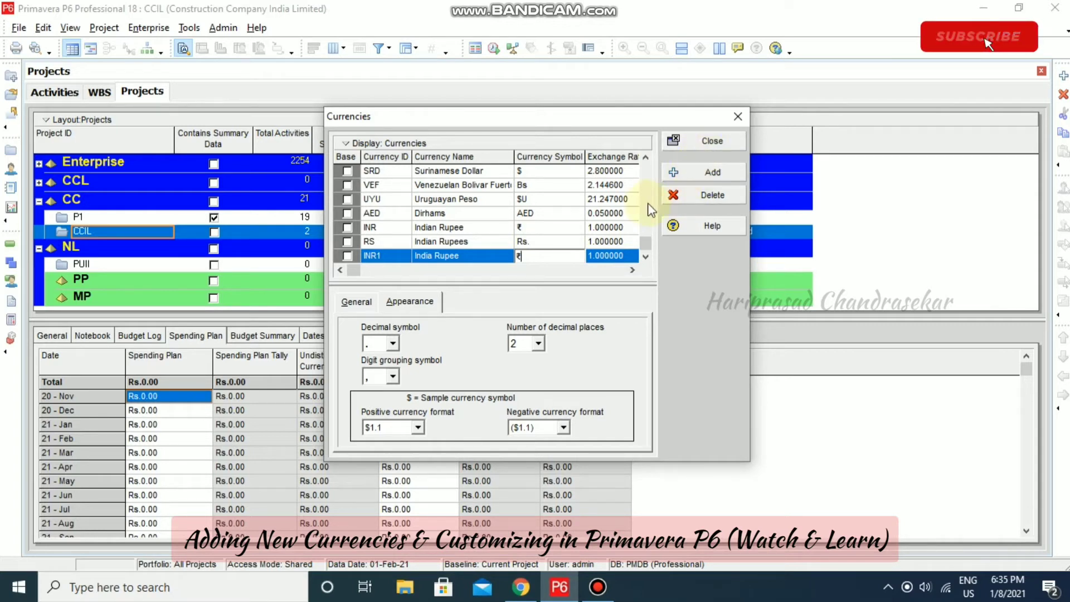
text(.)
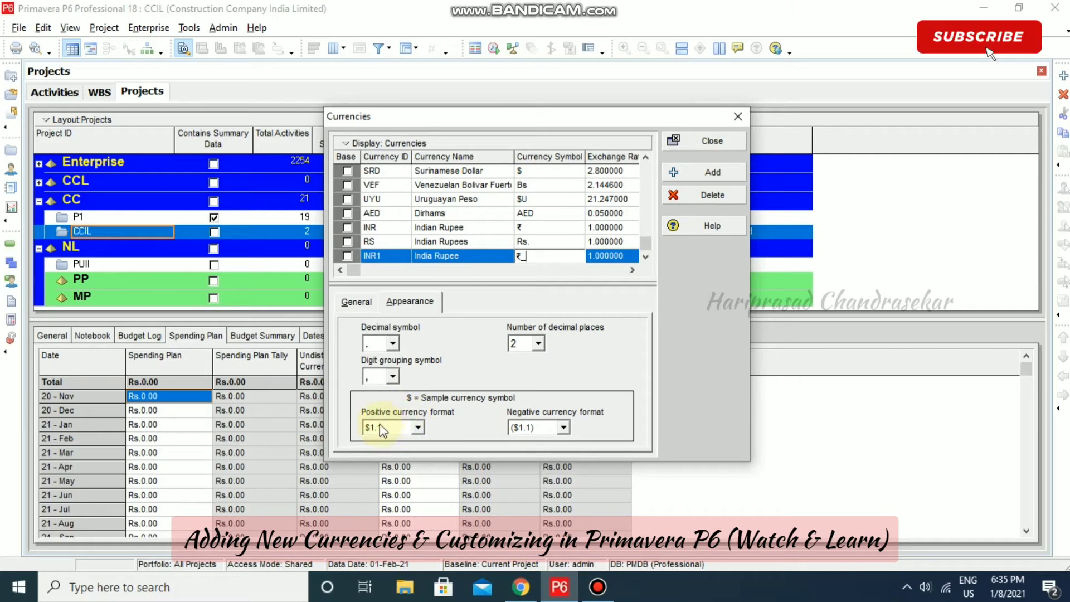
- Leave INR1's negative amount format unchanged and close the Currencies dialog
click(564, 428)
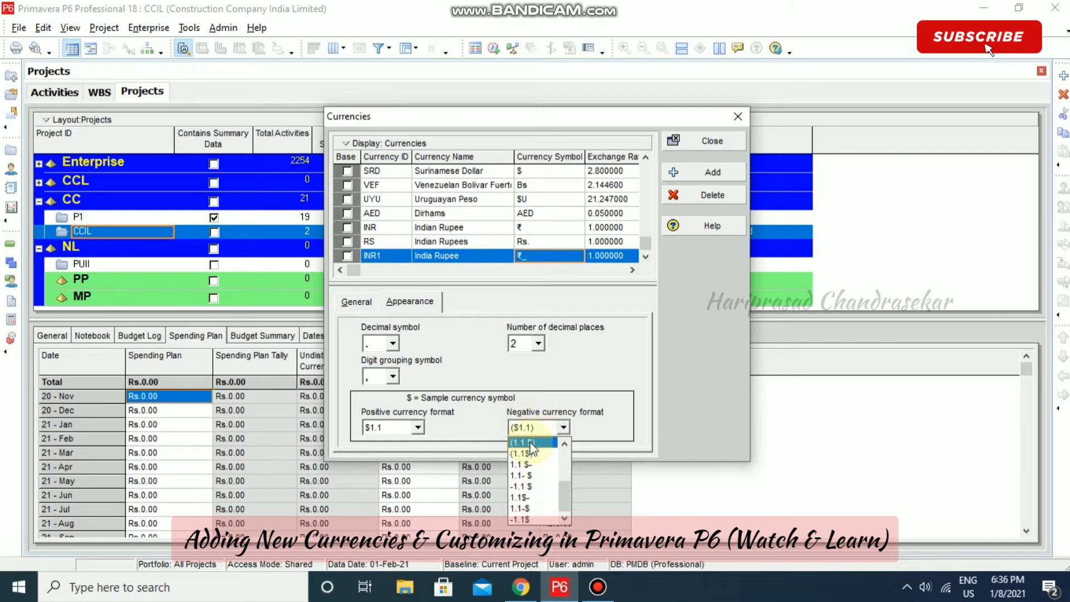
click(604, 430)
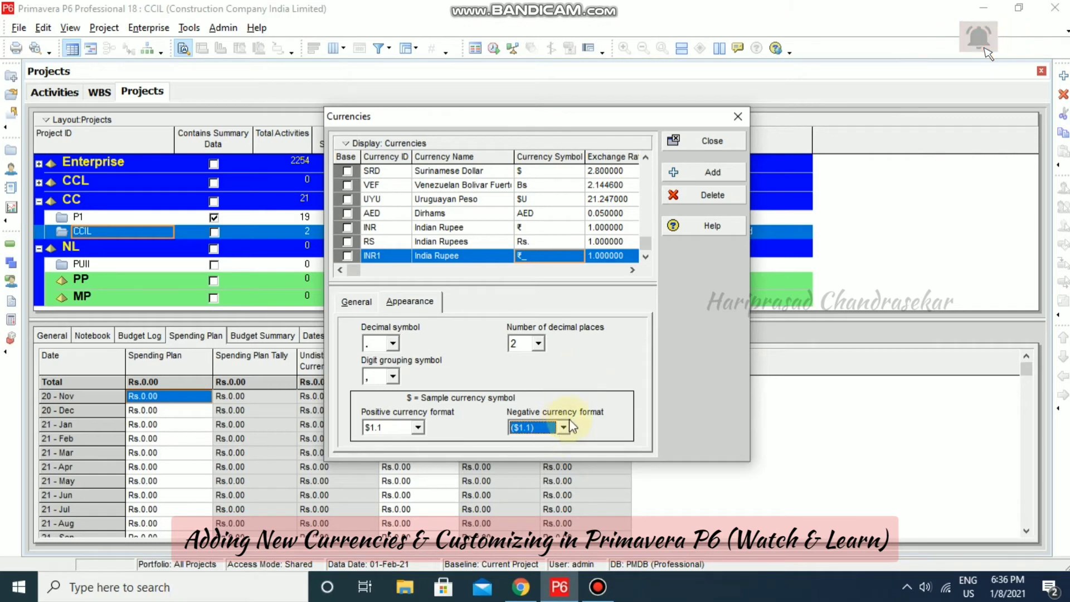
click(714, 141)
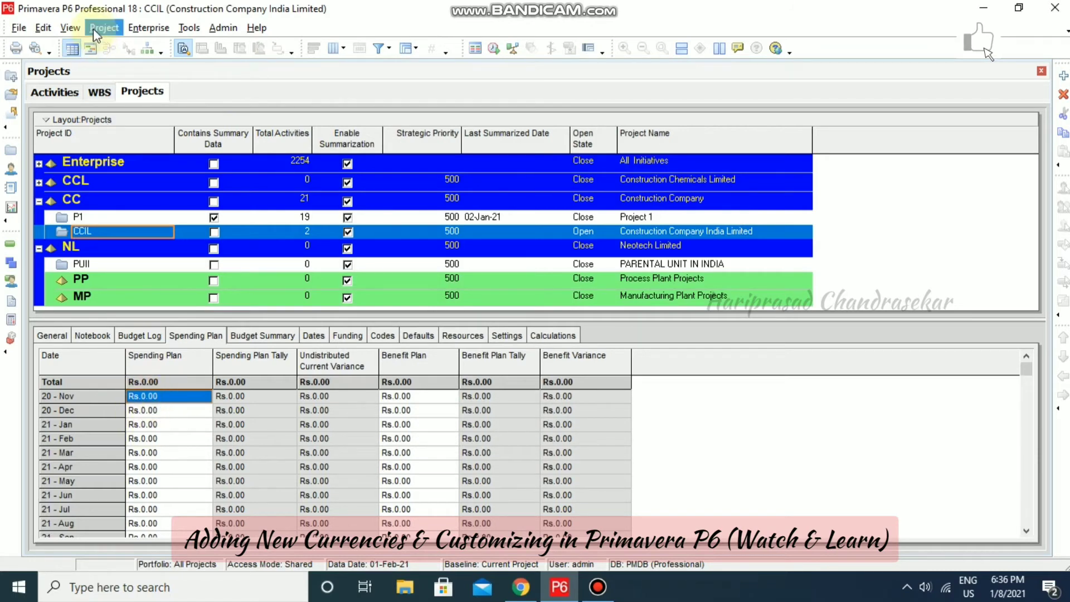
- Set INR1 India Rupee as the viewing currency in User Preferences, then close them
click(43, 27)
click(78, 67)
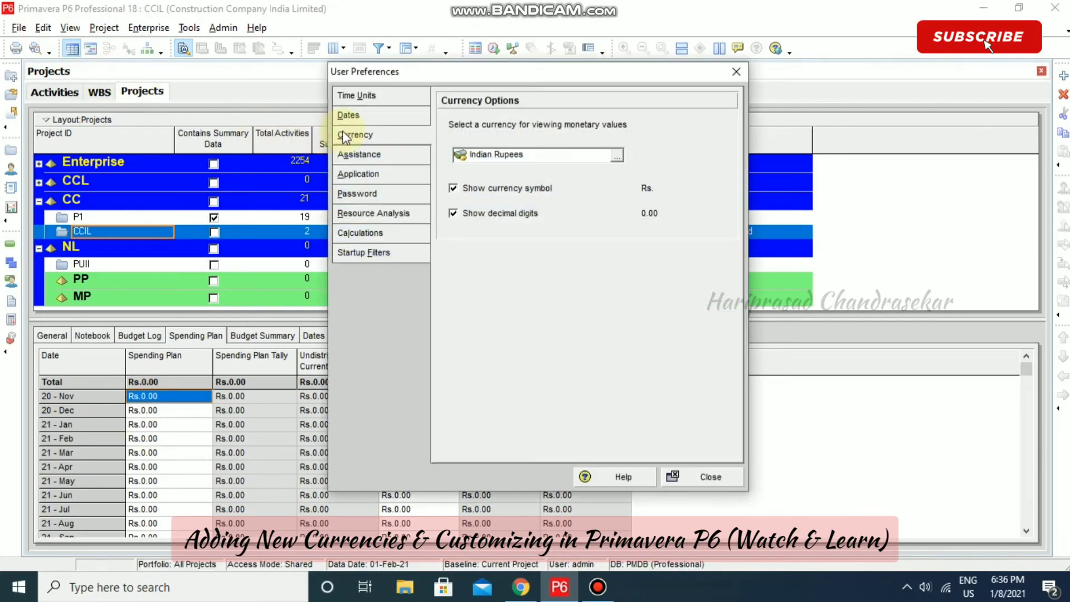
click(617, 156)
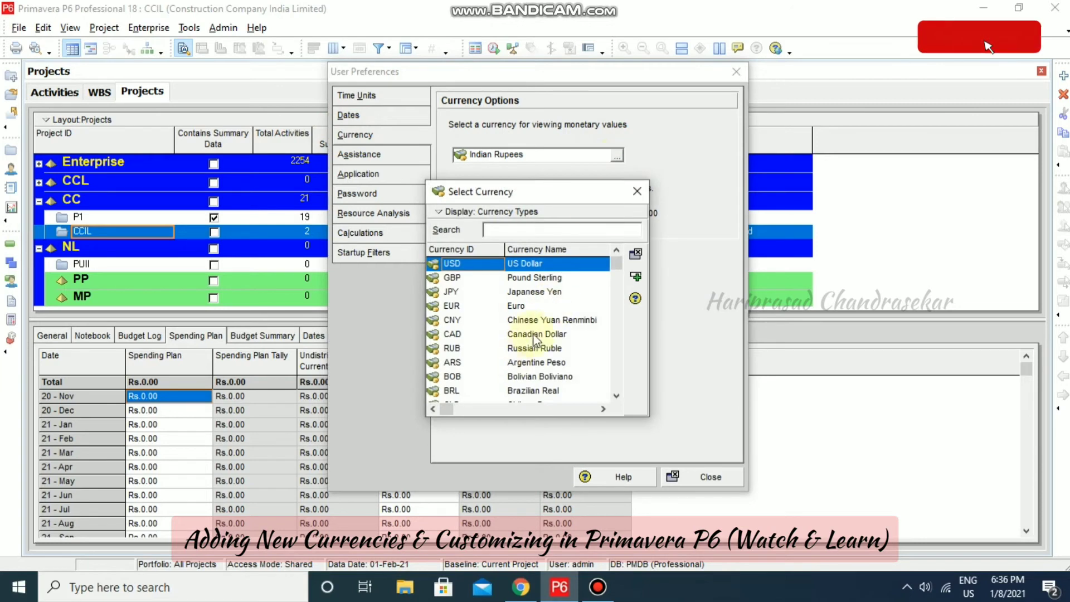
drag(616, 263, 618, 391)
click(478, 378)
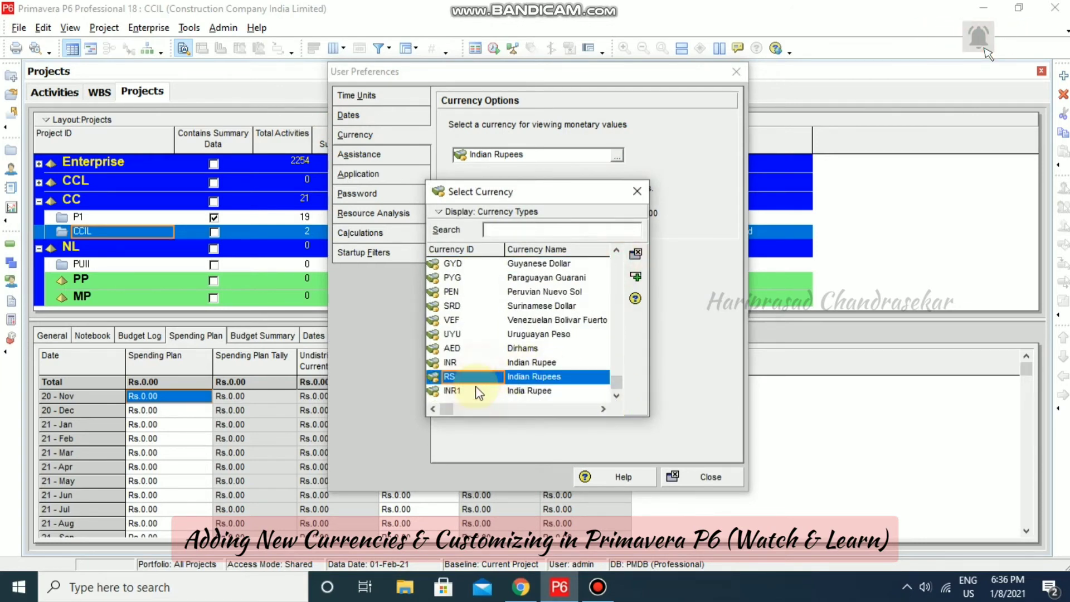
click(473, 390)
double_click(473, 390)
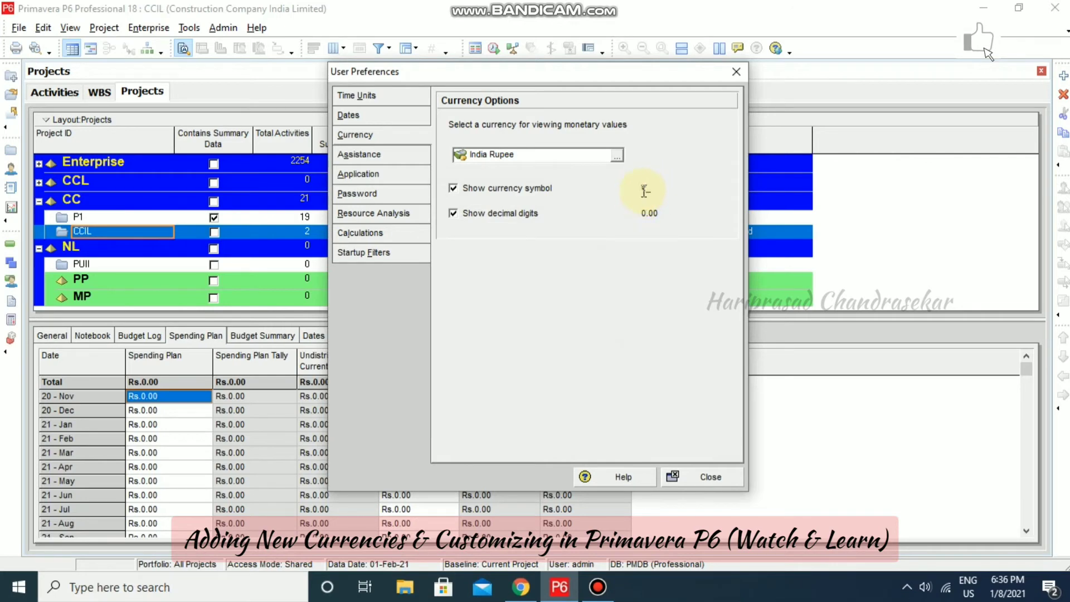
click(707, 475)
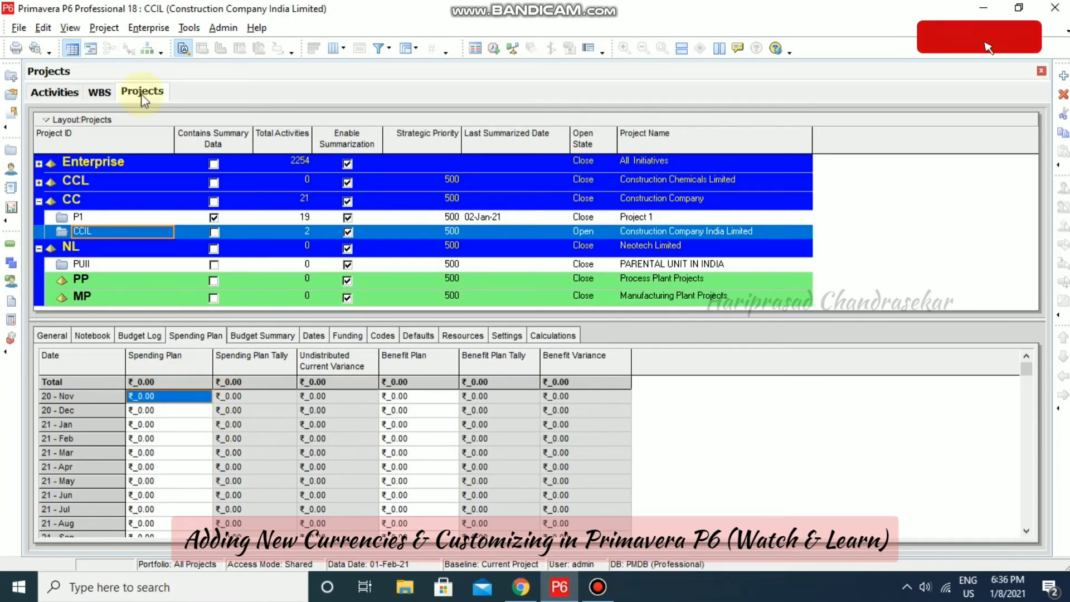
click(98, 26)
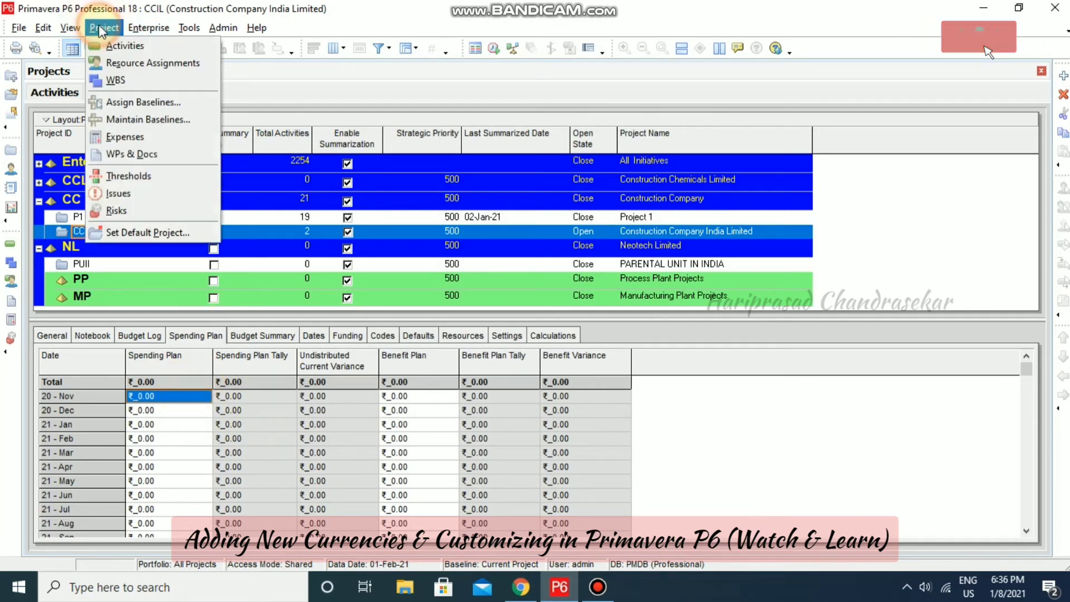
click(45, 28)
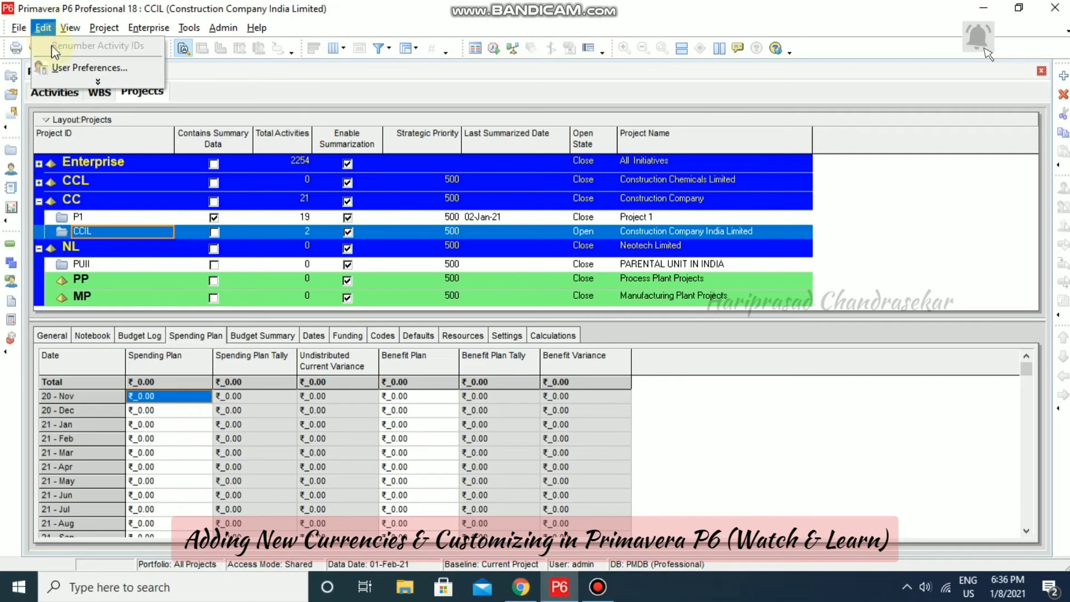
click(89, 68)
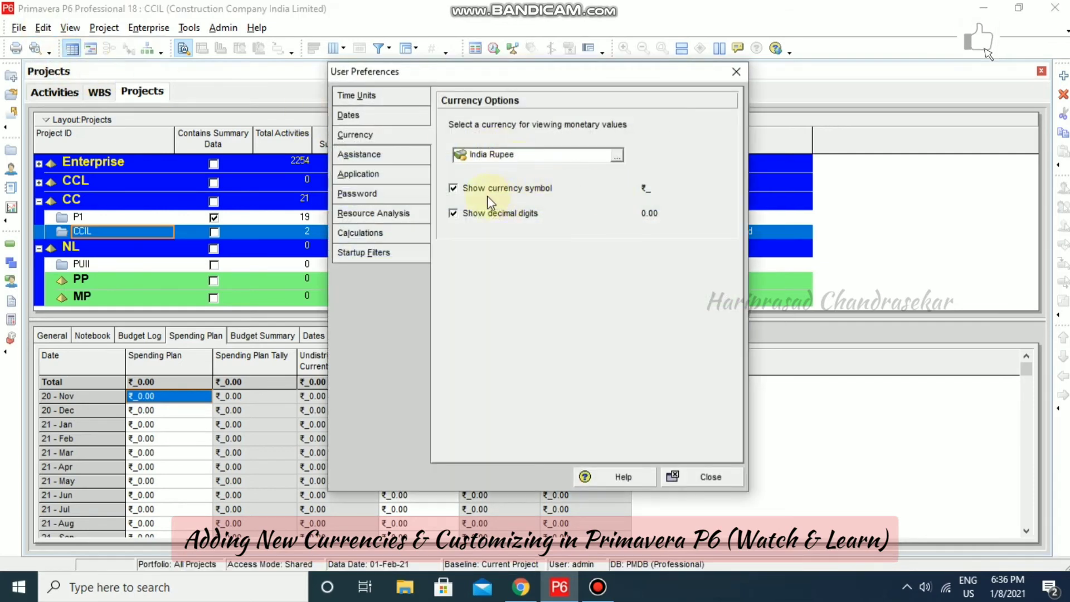
click(453, 189)
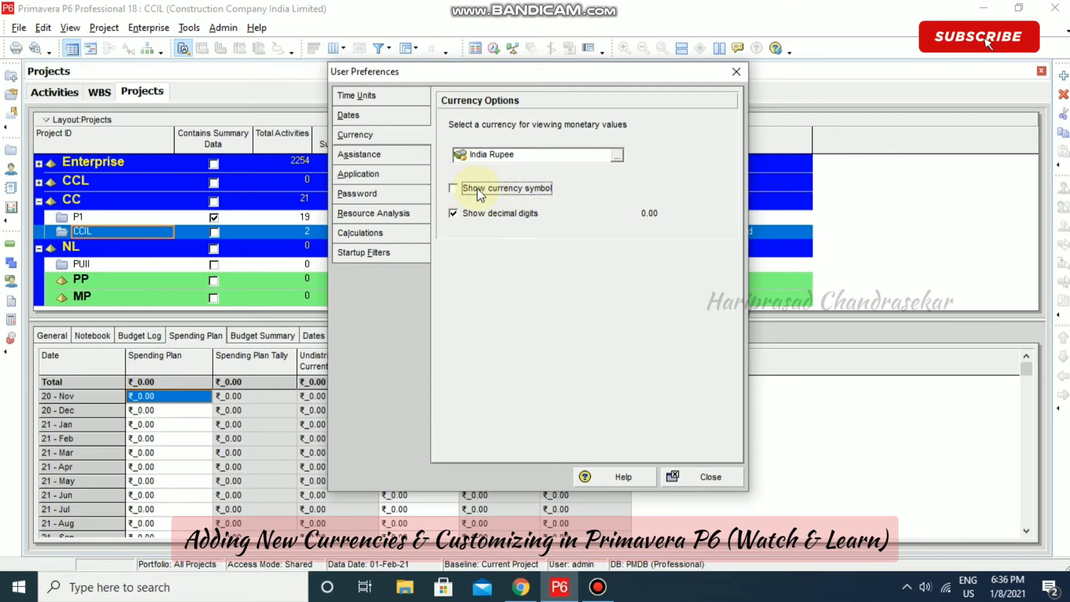
click(703, 477)
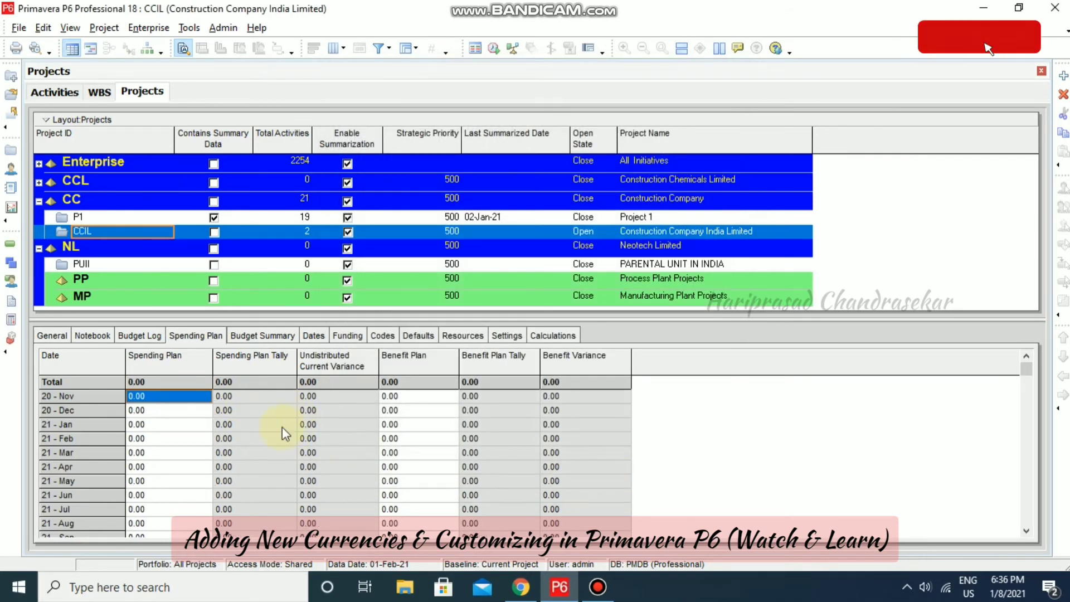
click(43, 28)
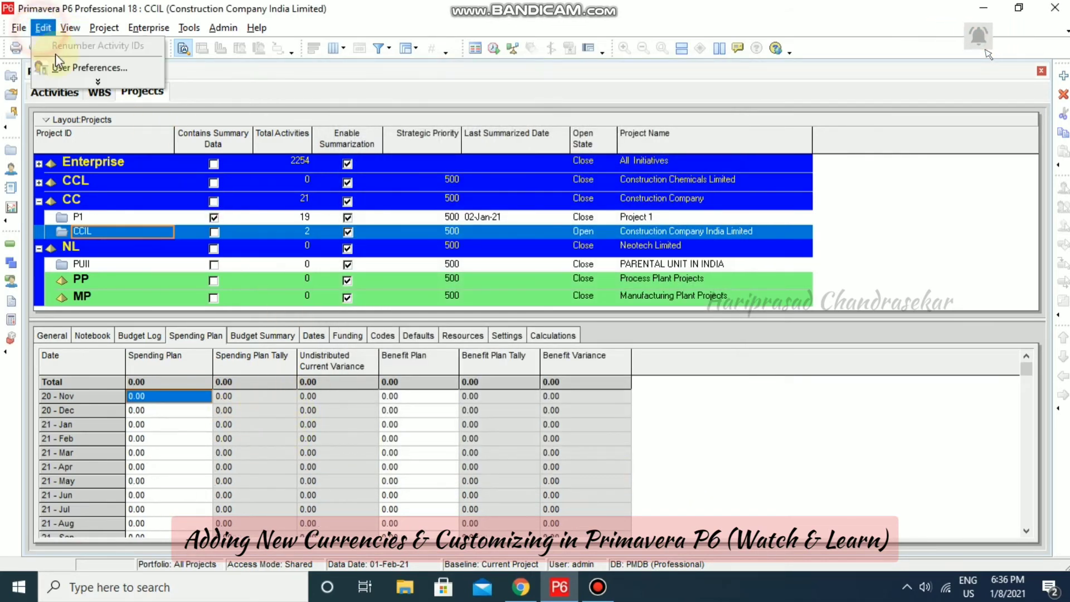
click(89, 68)
click(453, 188)
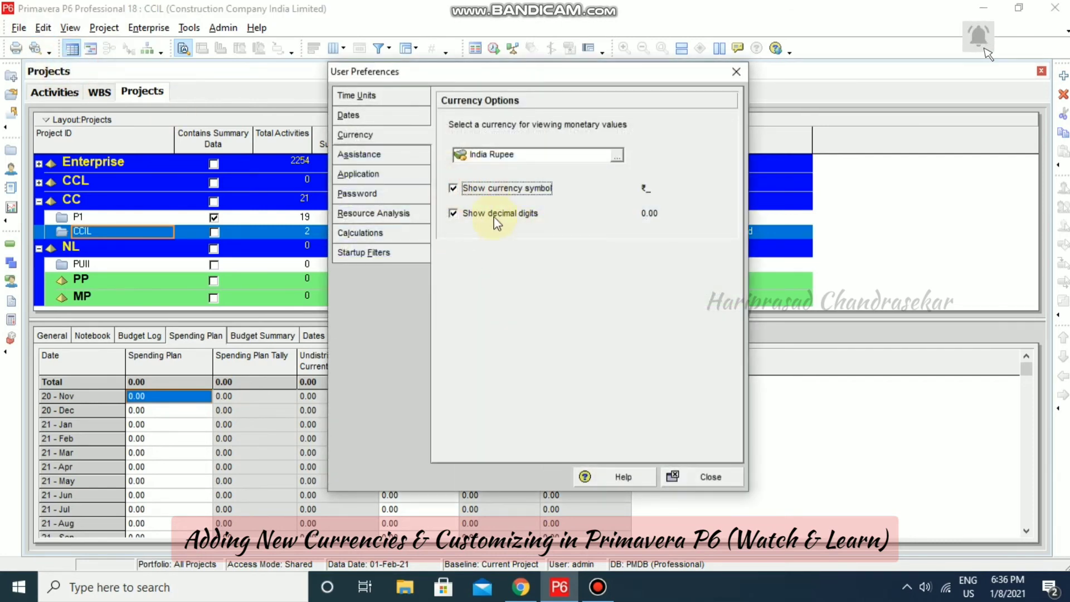
click(491, 214)
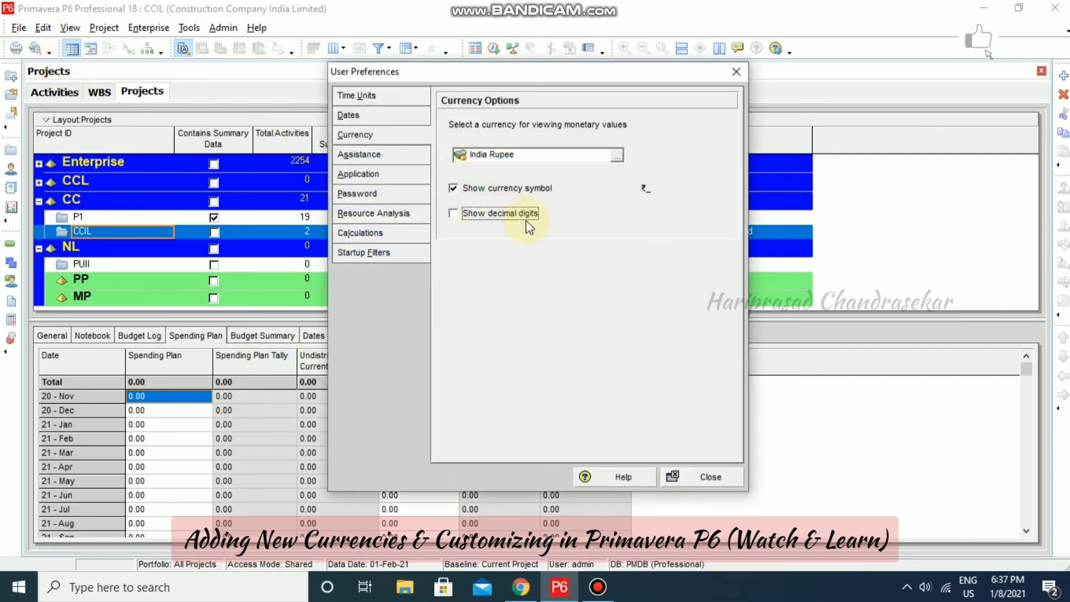
click(705, 477)
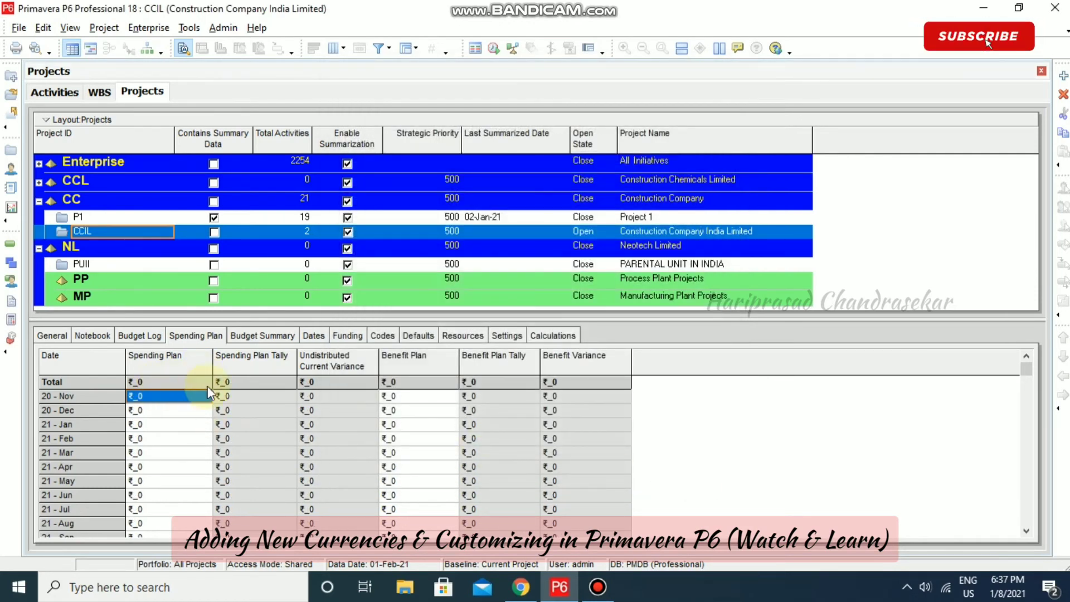
click(43, 27)
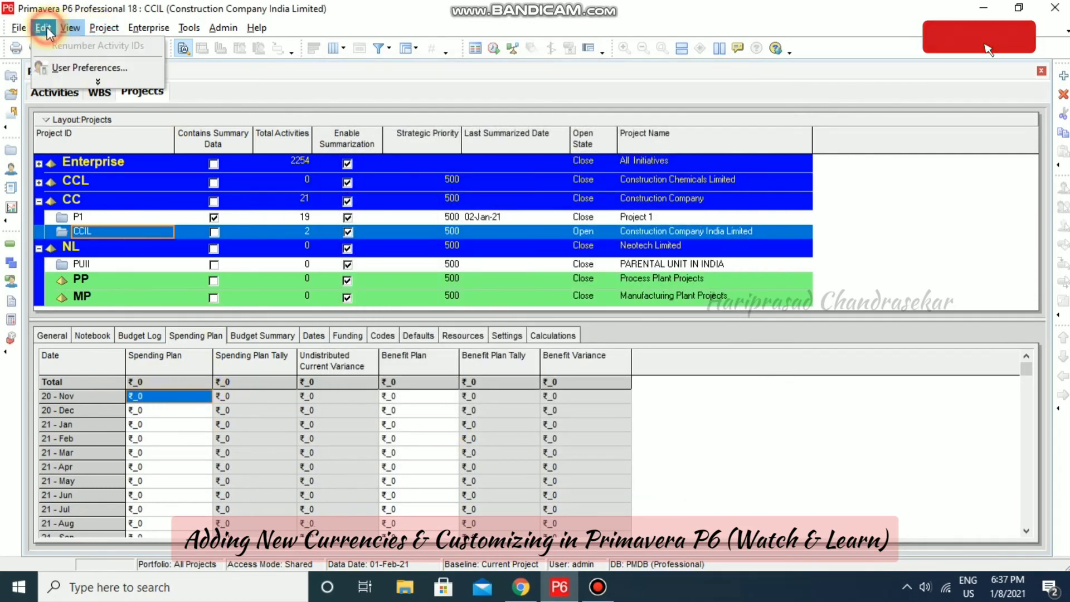
click(89, 68)
click(501, 214)
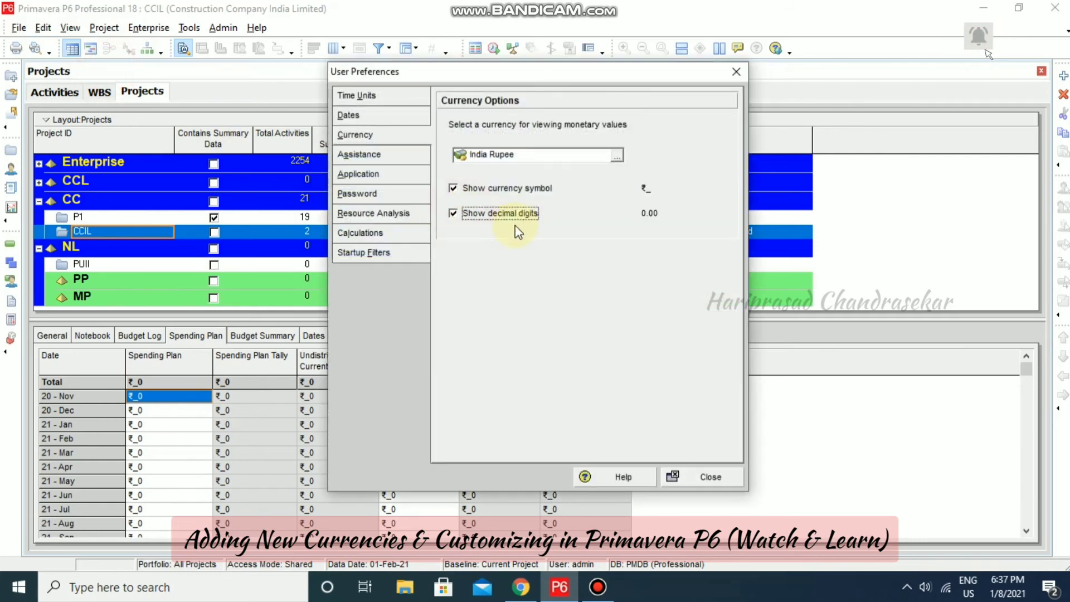
click(693, 477)
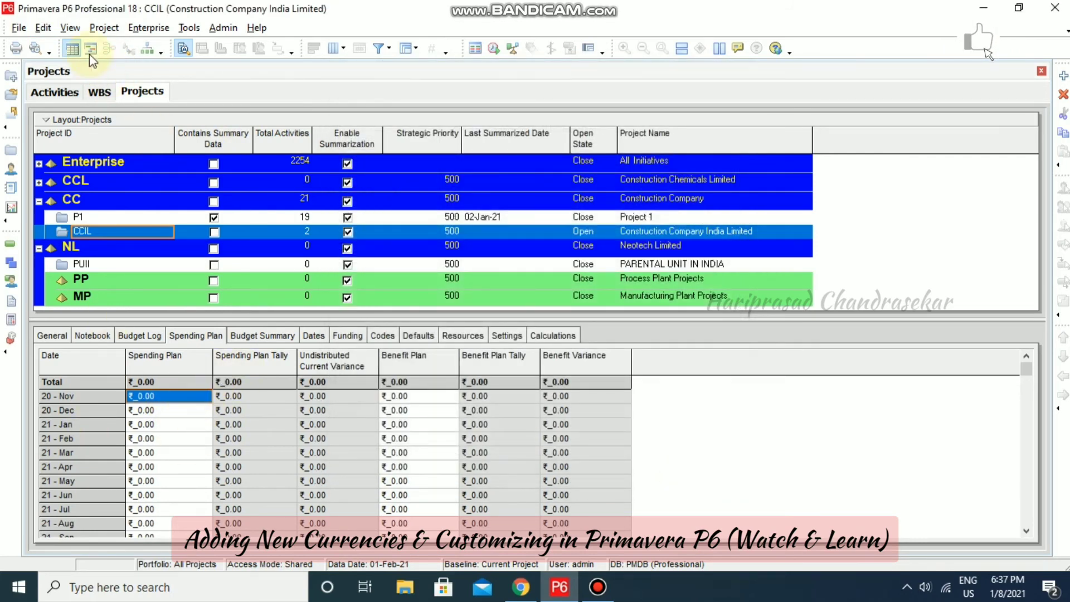
- Switch the viewing currency to INR Indian Rupee in User Preferences, then close them
click(43, 28)
click(89, 67)
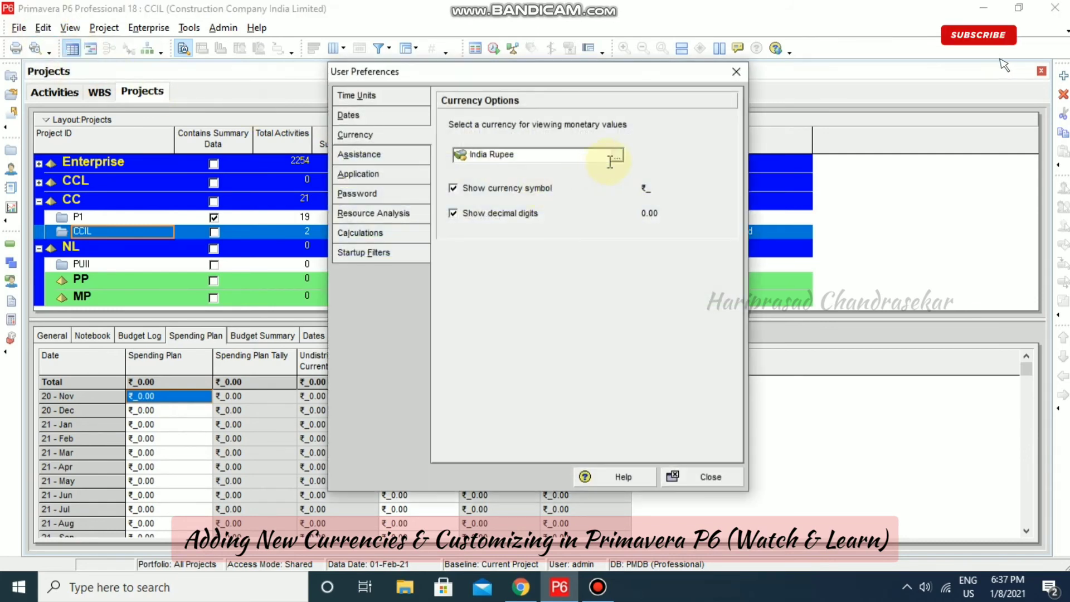
click(617, 157)
drag(616, 257, 616, 384)
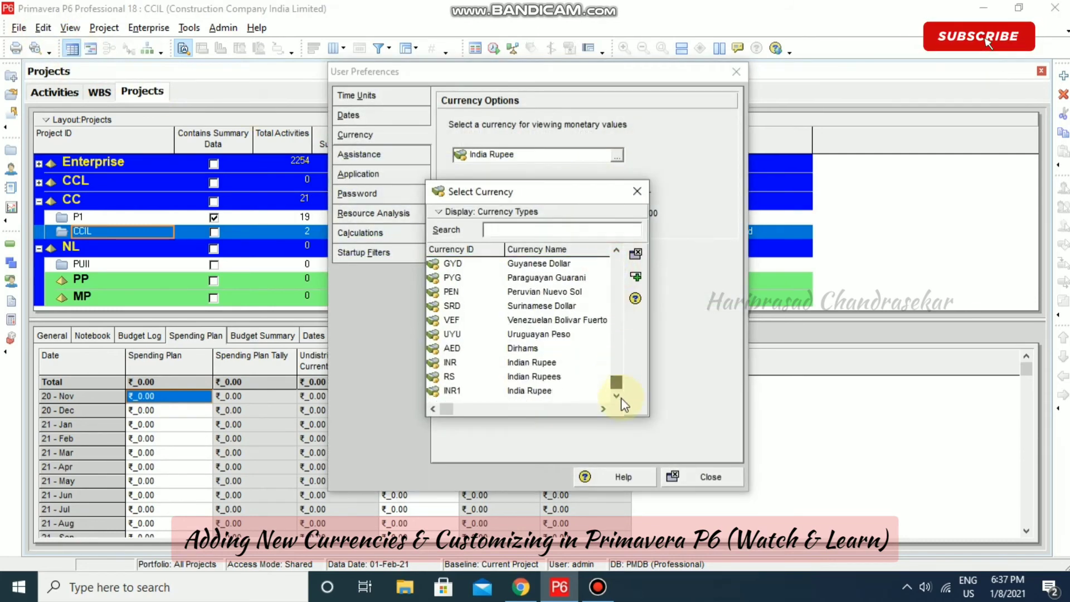
click(461, 363)
click(635, 254)
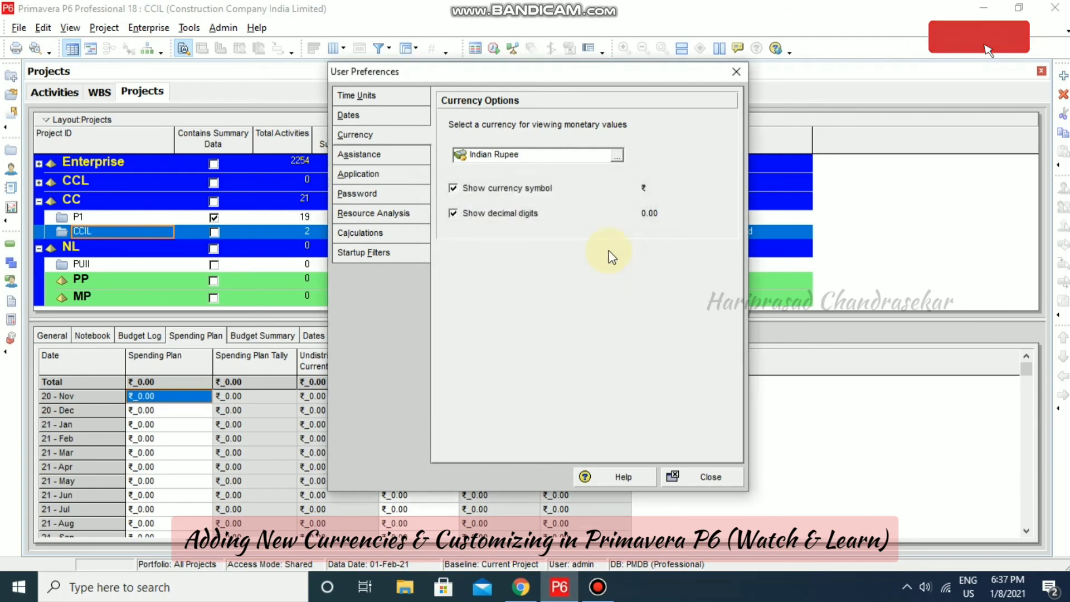
click(704, 477)
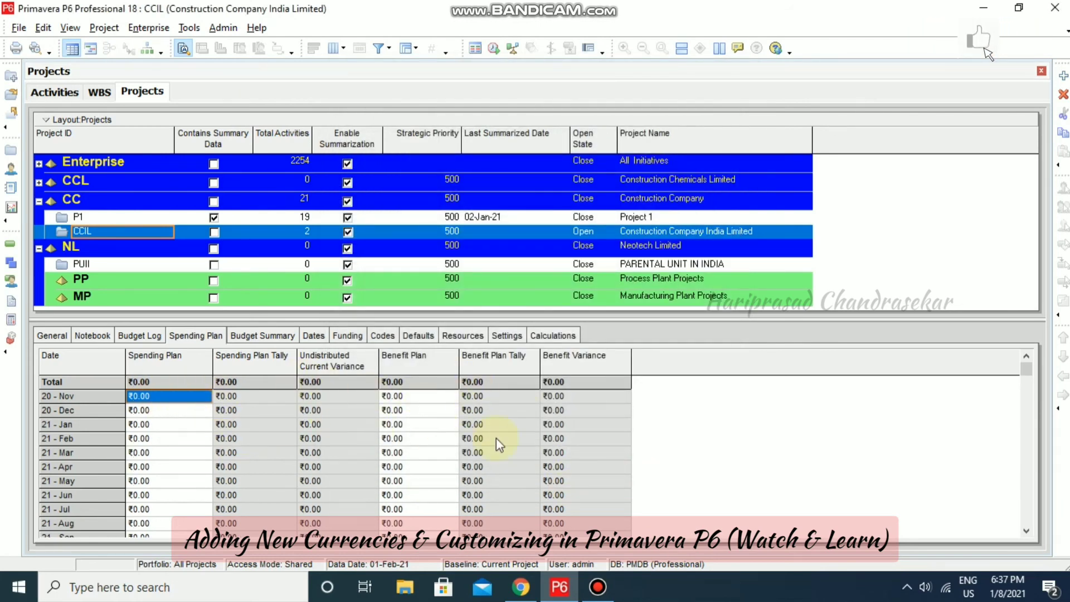